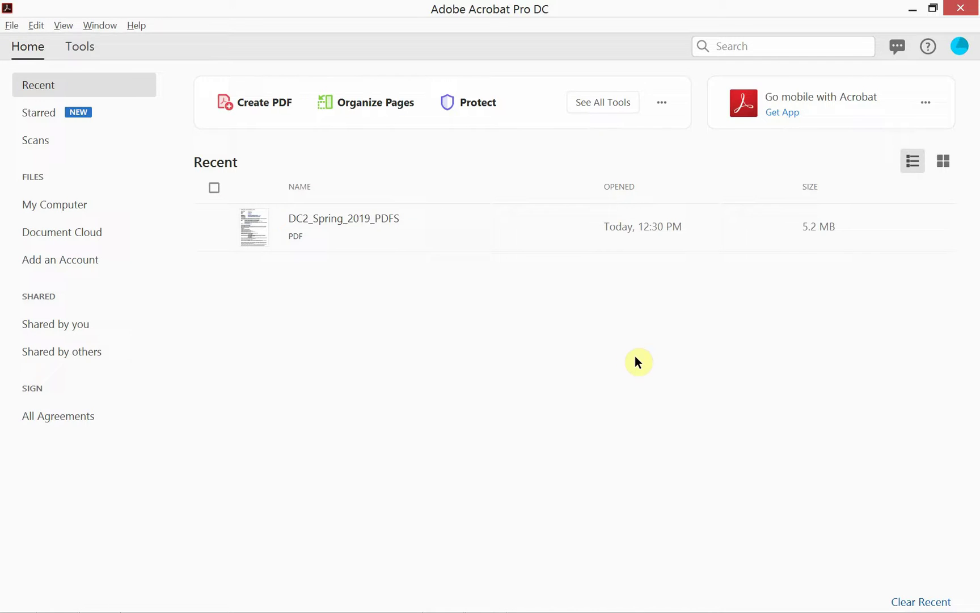
Look over the YouTube channel videos and Instagram profile pages in the browser.
key(alt+Tab)
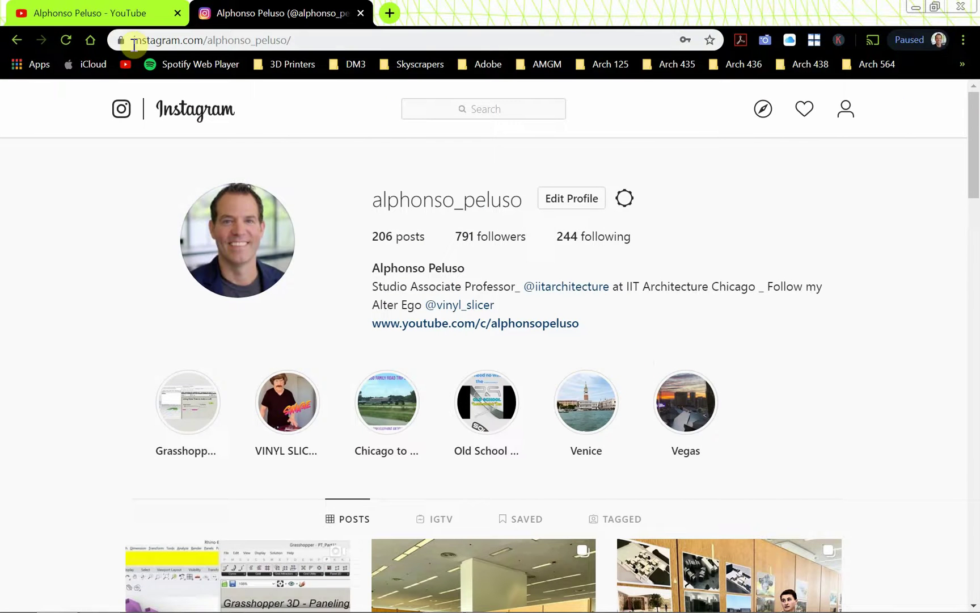
click(118, 14)
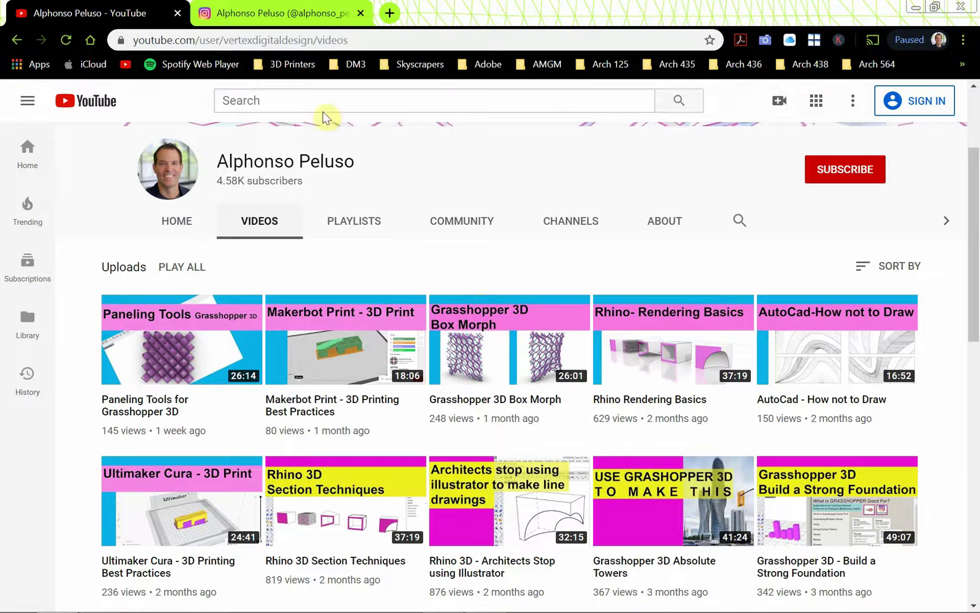
click(282, 14)
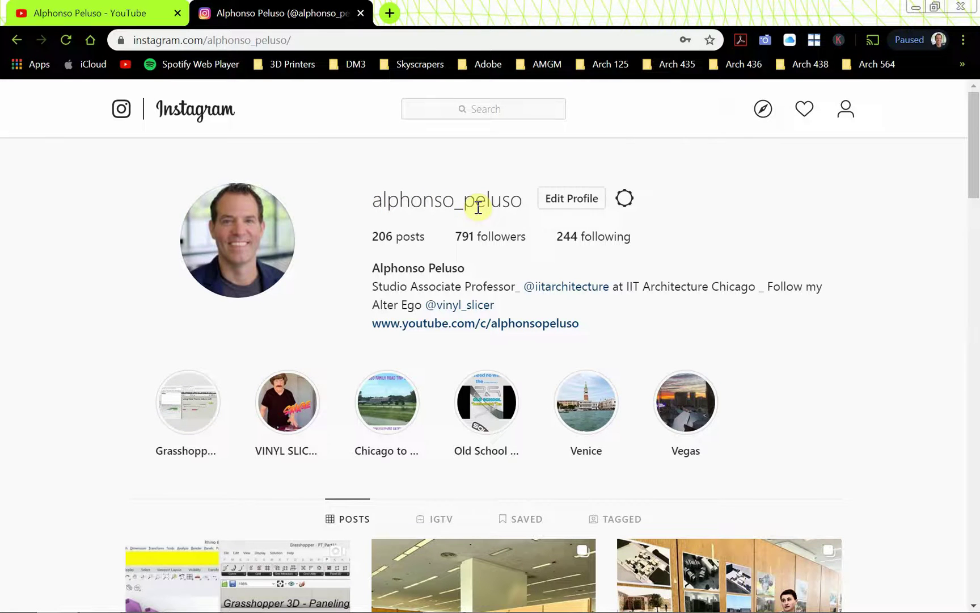
scroll(306, 357, down, 4)
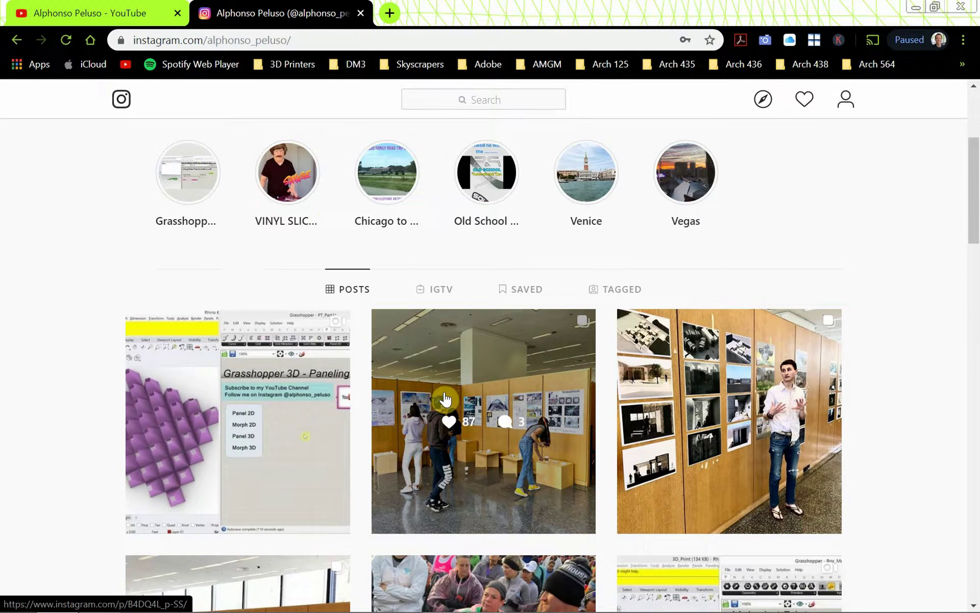
scroll(446, 400, down, 3)
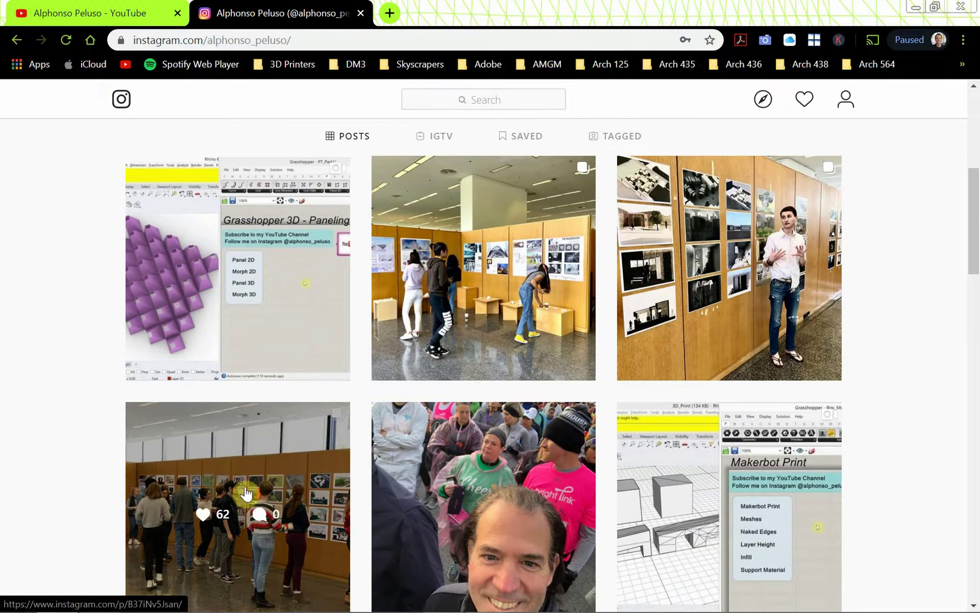
scroll(246, 493, up, 7)
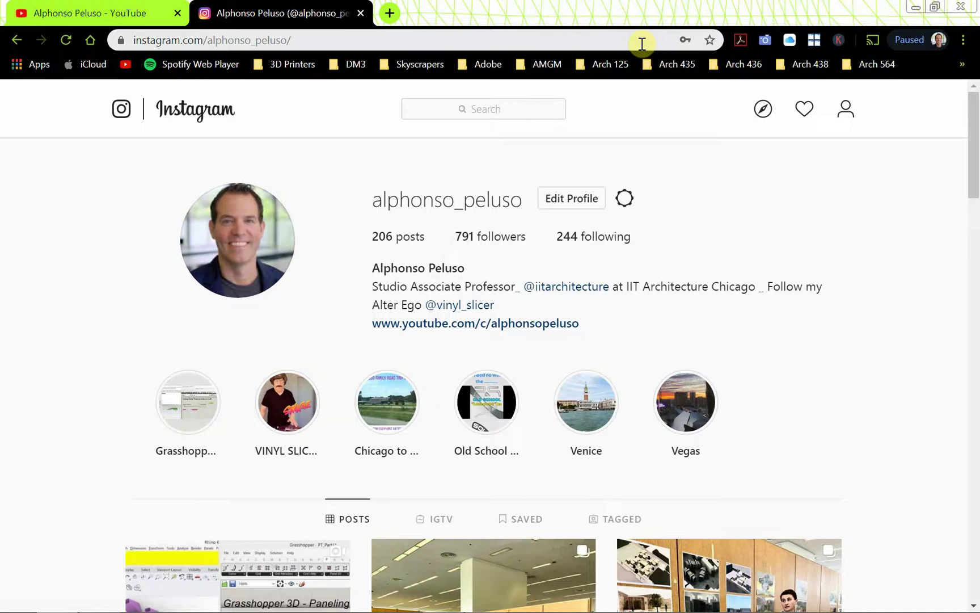
Back in Acrobat, open DC2_Spring_2019_PDFS from Recent and go to page 4.
key(alt+Tab)
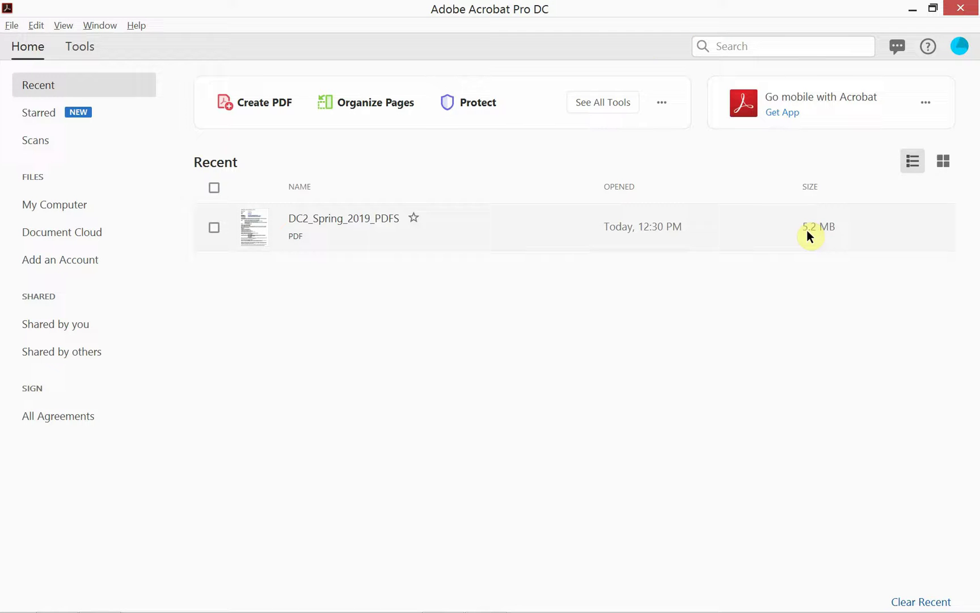
click(347, 235)
double_click(347, 235)
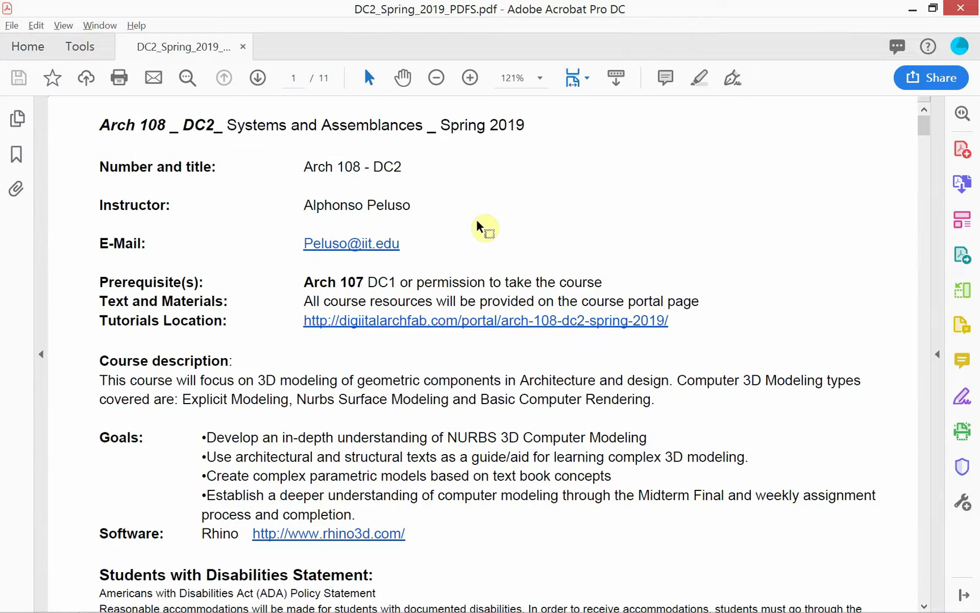
scroll(480, 227, down, 3)
scroll(492, 237, down, 7)
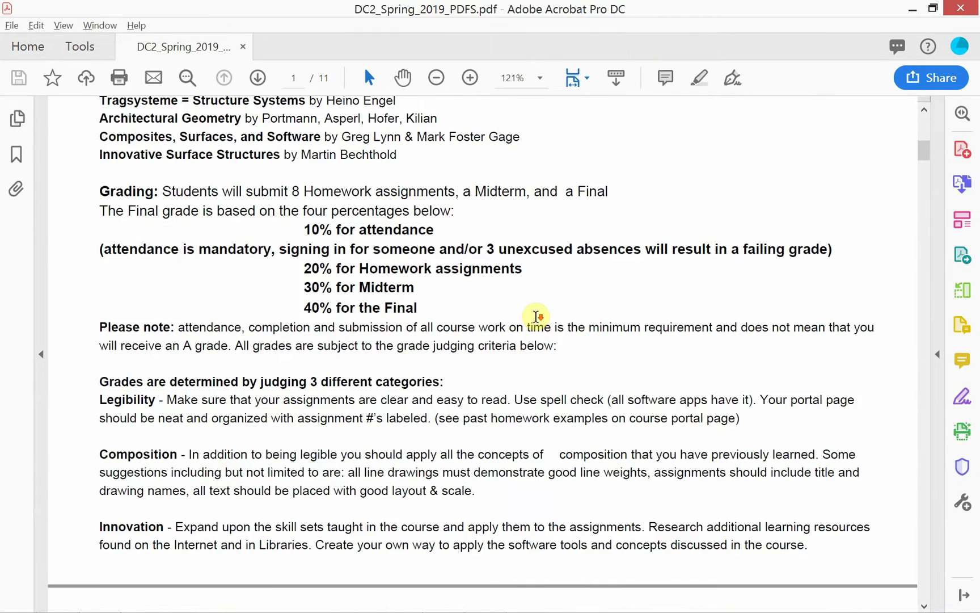
click(294, 78)
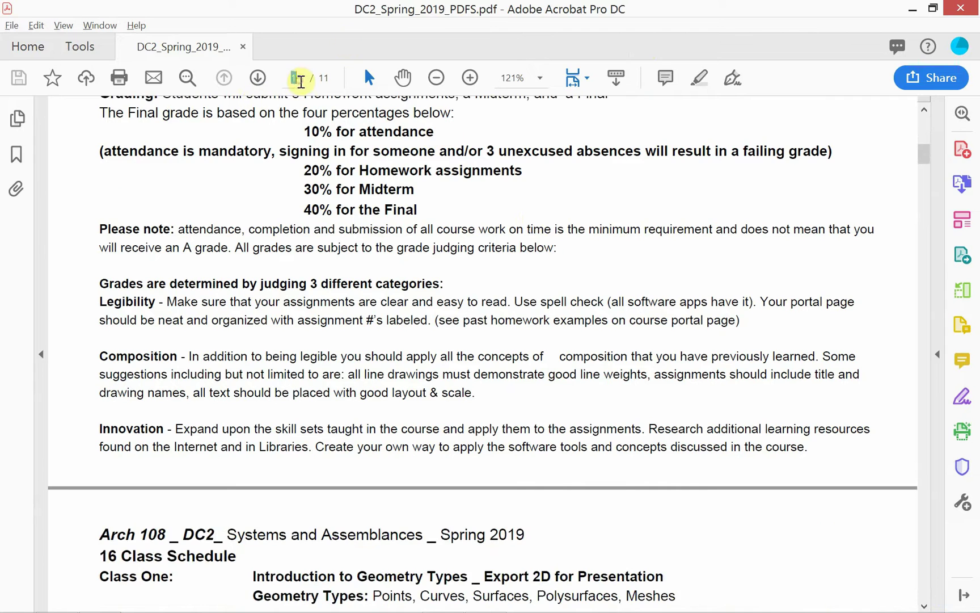
text(4)
key(Return)
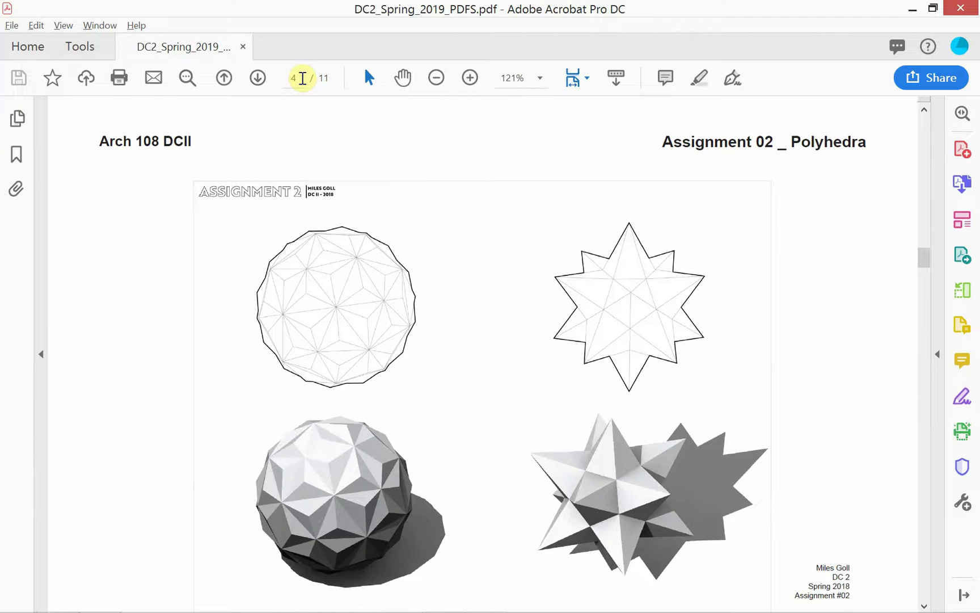
Print all 11 pages of the course PDF to the Adobe PDF printer.
click(14, 26)
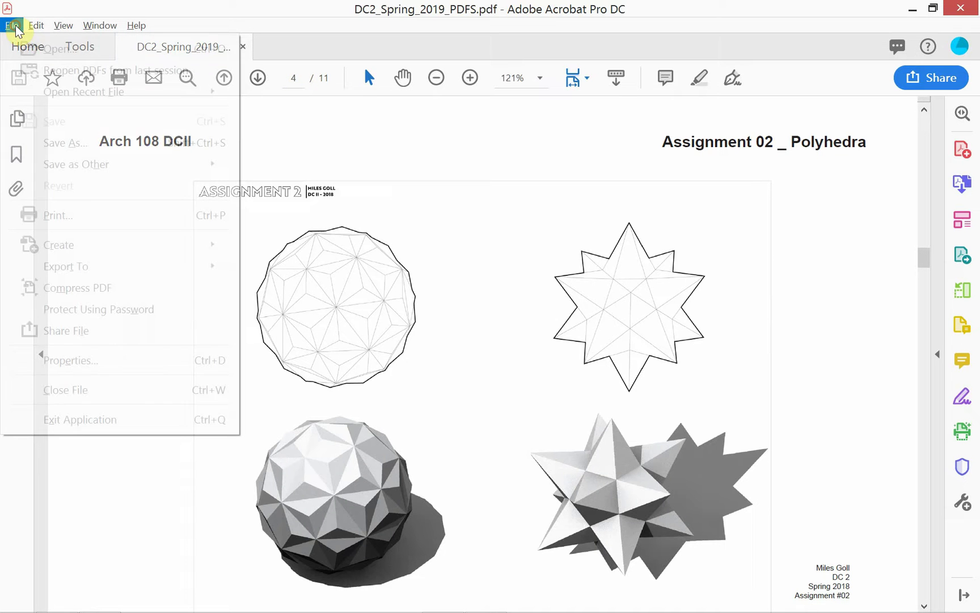
click(67, 220)
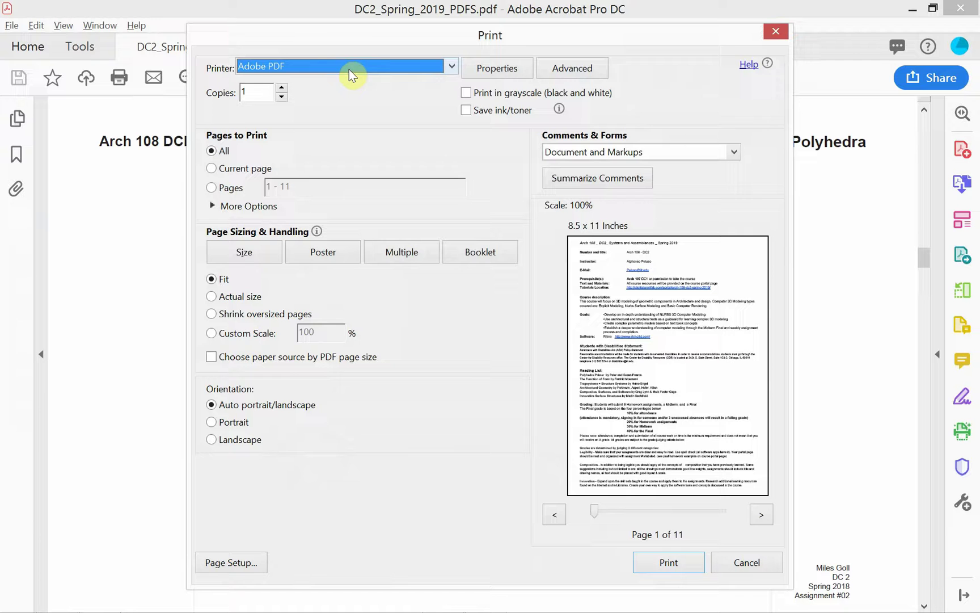
click(382, 70)
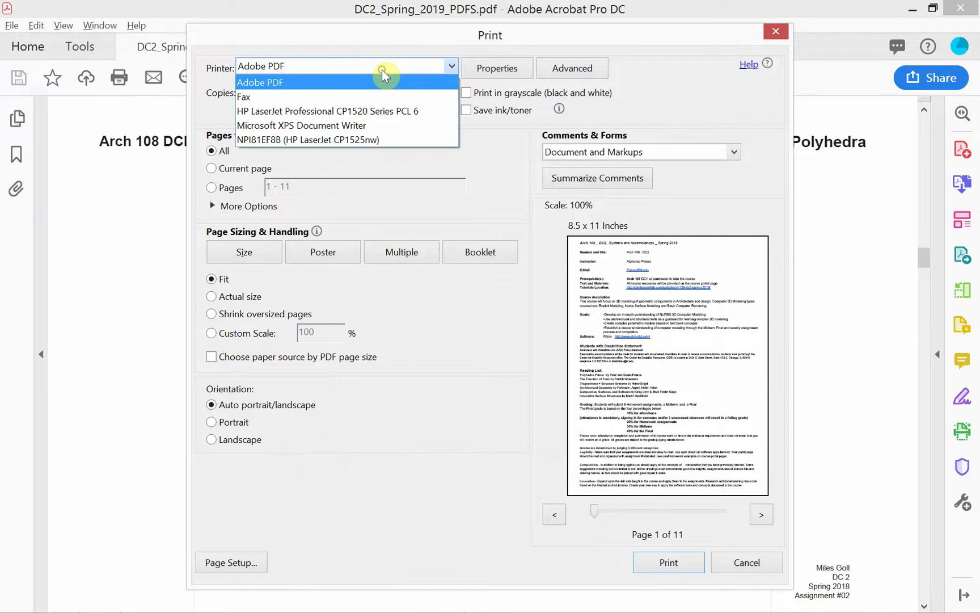
click(346, 64)
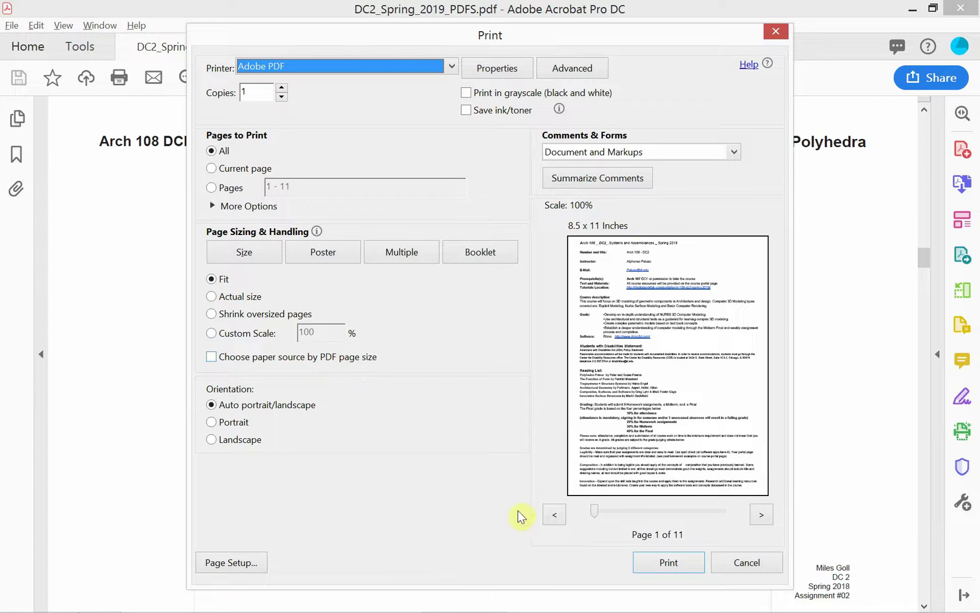
click(665, 563)
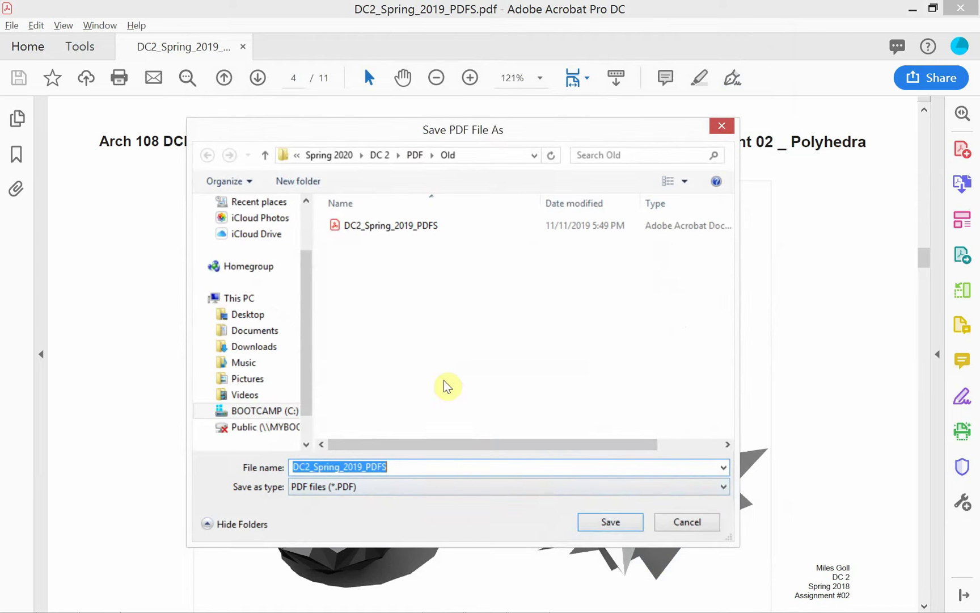
Save the printed copy as DC2_Spring_2019_PDFS_Flat in the Old folder.
click(403, 467)
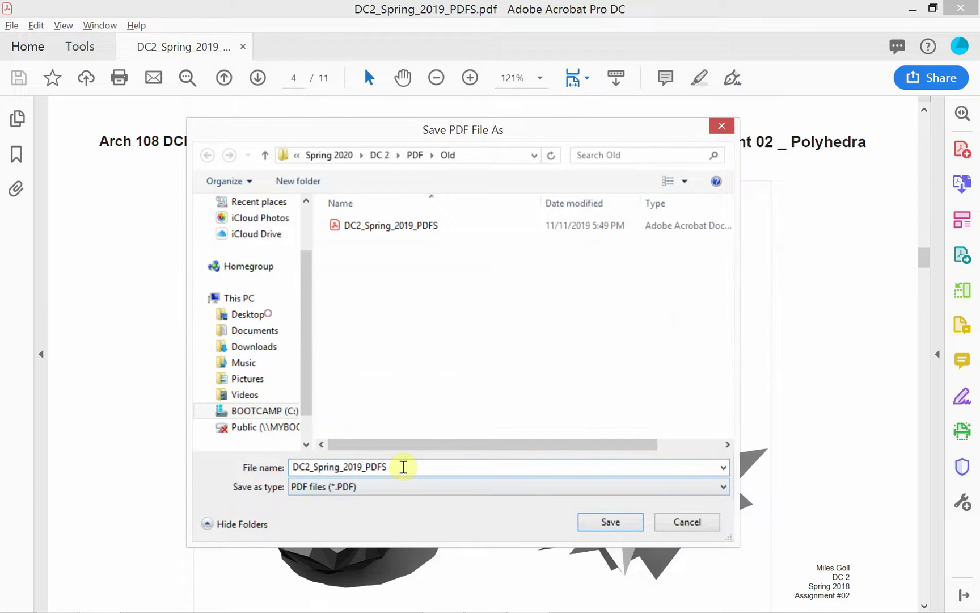
text(_)
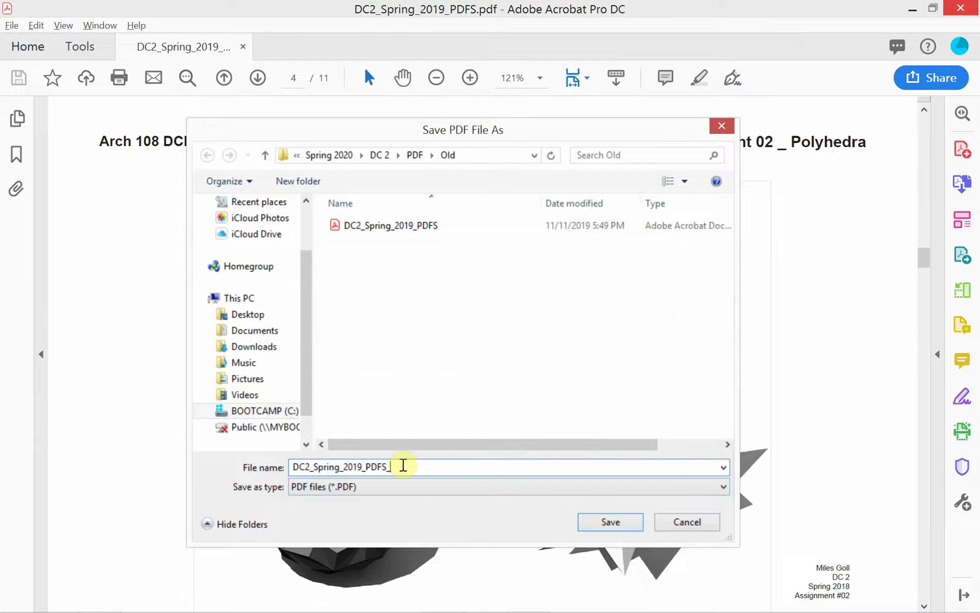
text(Flat)
click(403, 468)
click(607, 522)
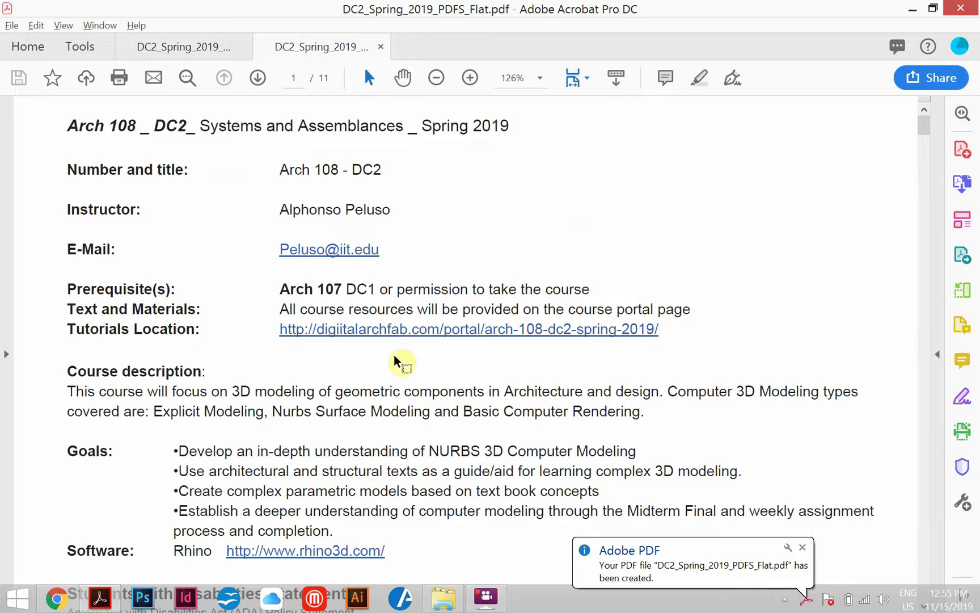
key(alt+Tab)
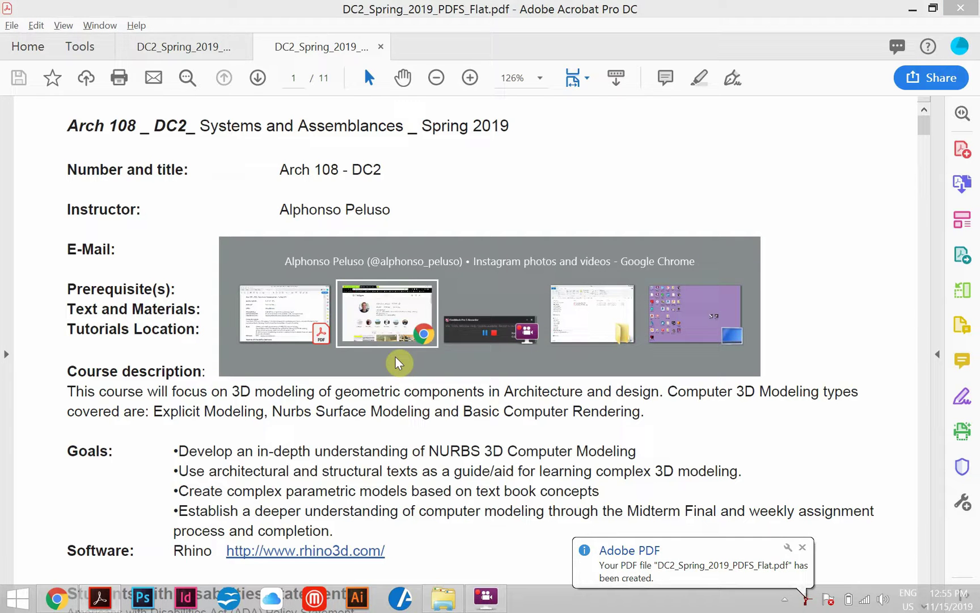
key(alt+Tab)
key(alt+Tab)
key(alt+Tab)
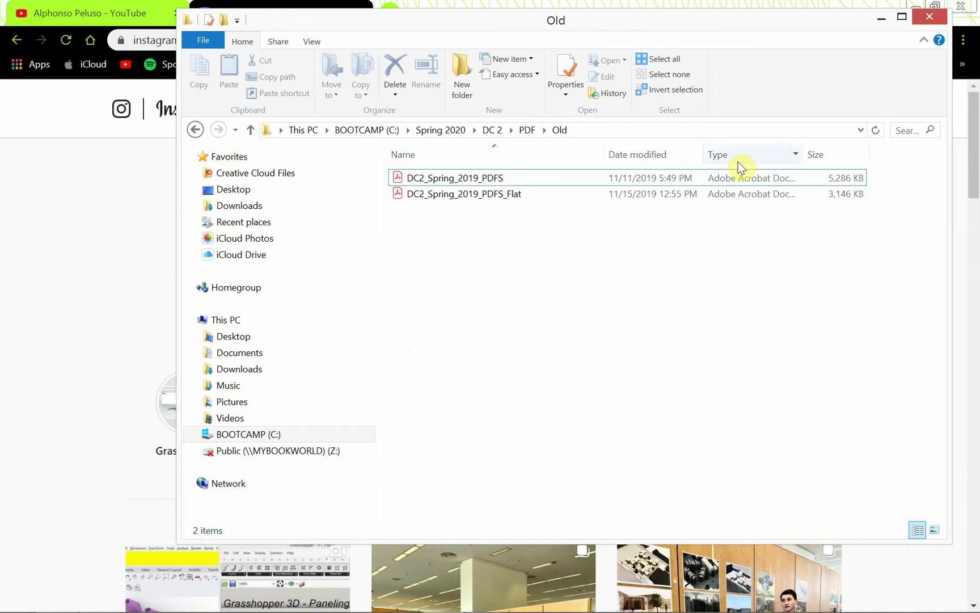
click(820, 184)
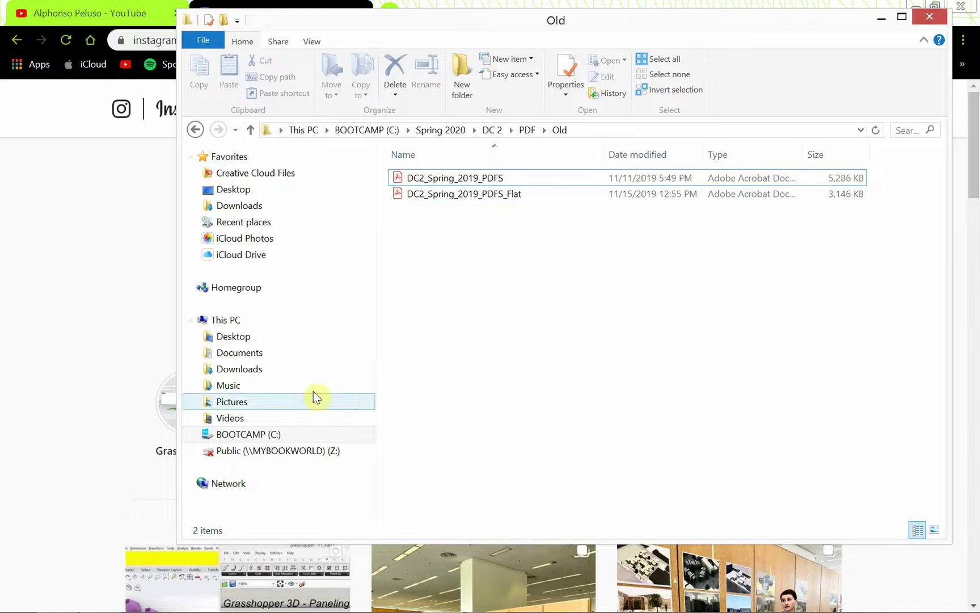
key(alt+Tab)
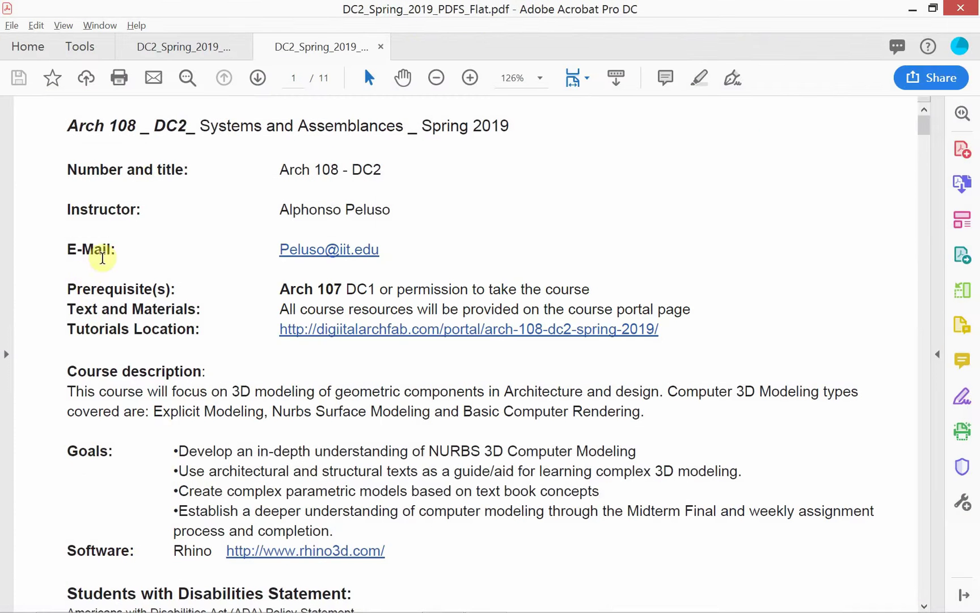
Jump the Flat copy to page 4 and flip between it and the original.
click(288, 82)
text(4)
key(Return)
click(175, 45)
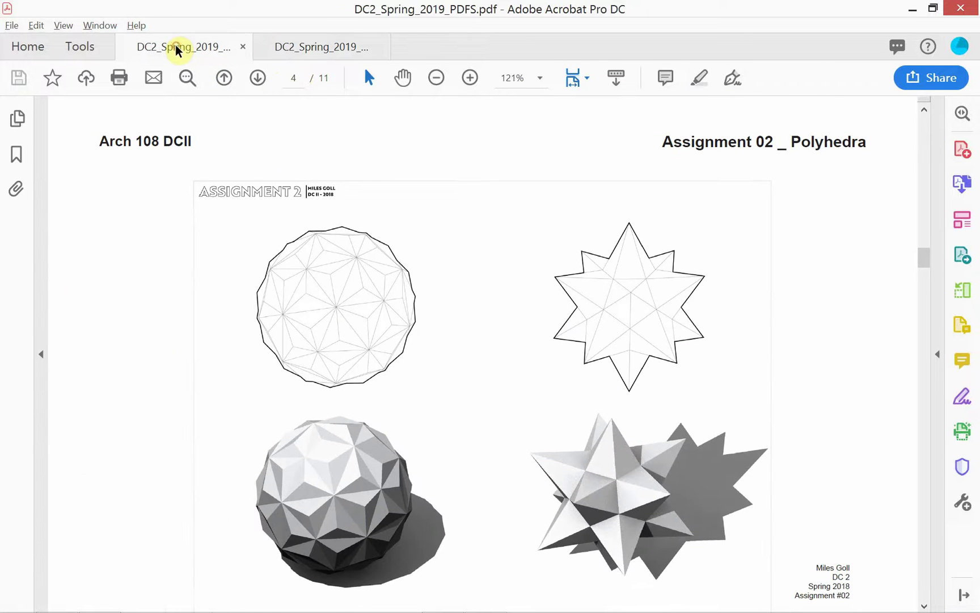
click(310, 45)
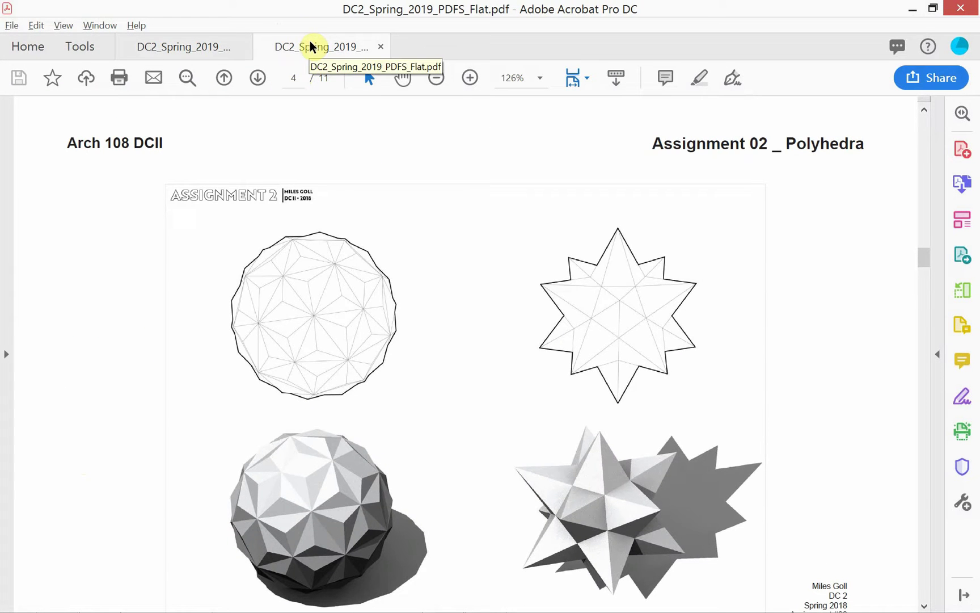
click(189, 50)
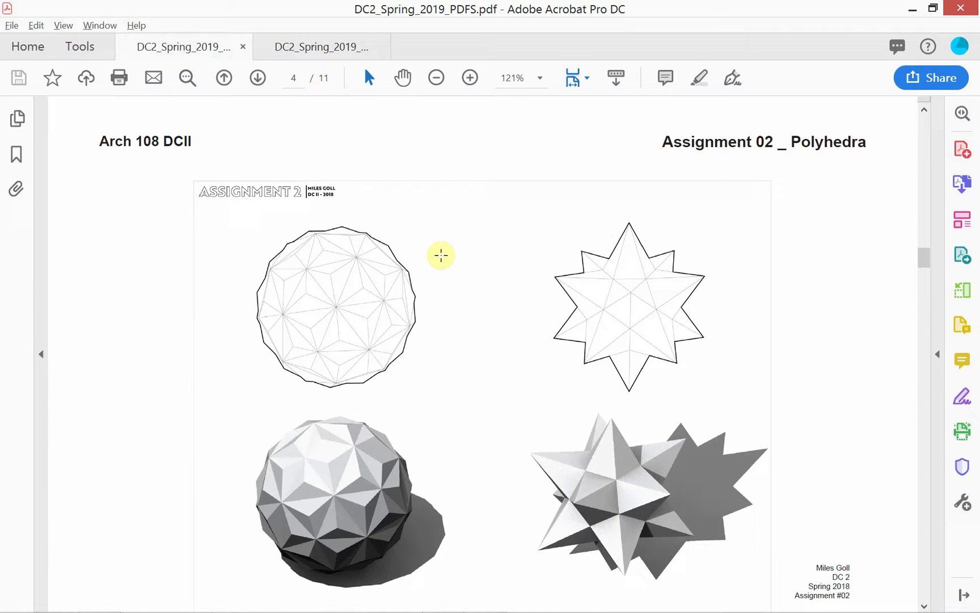
Set Marquee Zoom and Fit Width on both the original and the Flat copy.
right_click(425, 281)
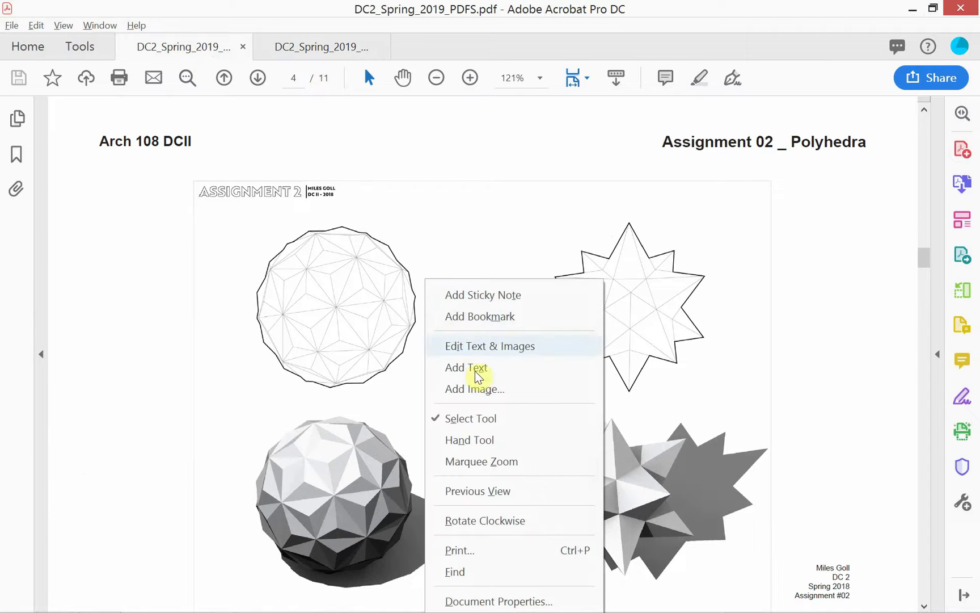
click(490, 462)
right_click(531, 311)
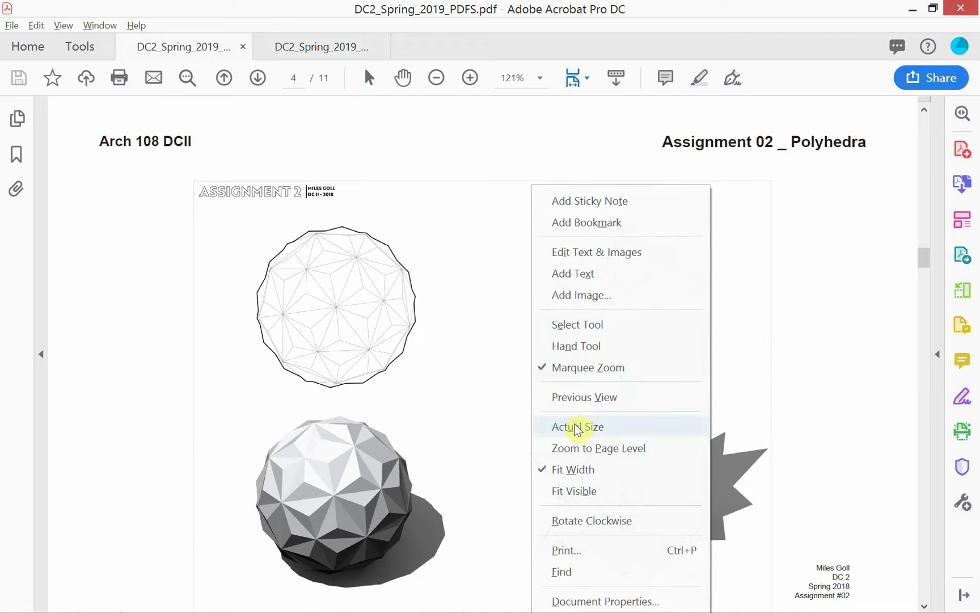
click(569, 466)
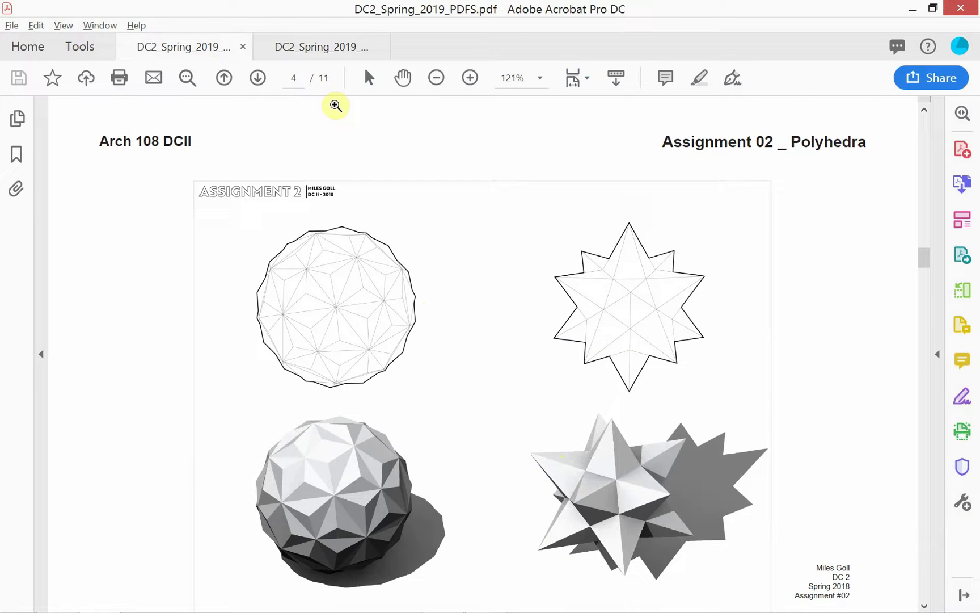
click(314, 46)
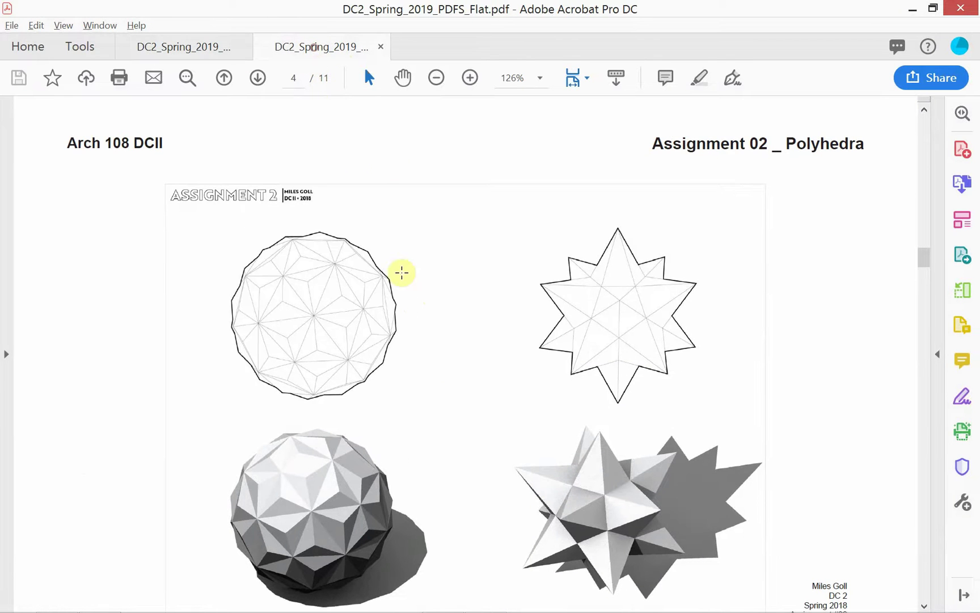
right_click(471, 374)
click(527, 190)
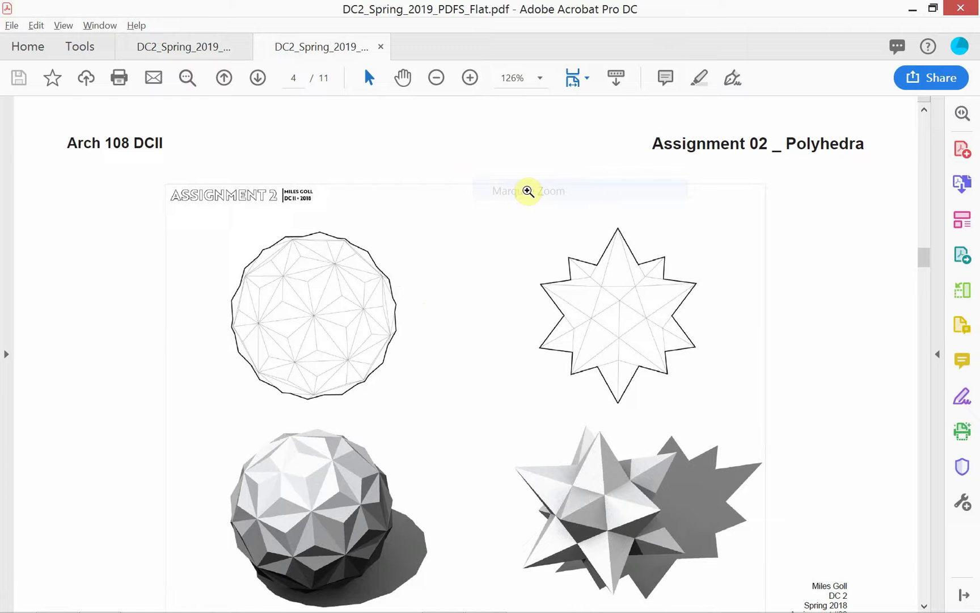
right_click(482, 382)
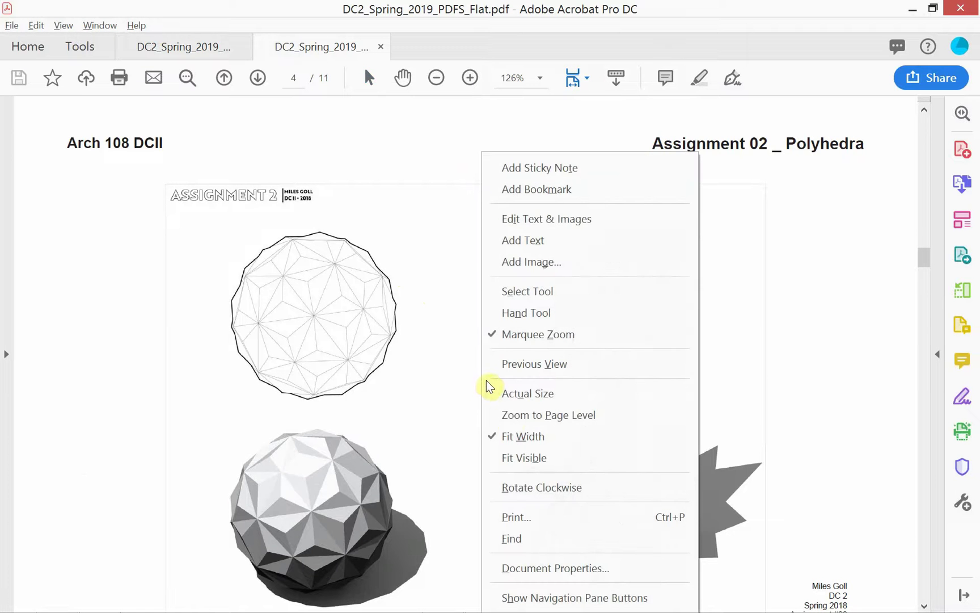
click(516, 436)
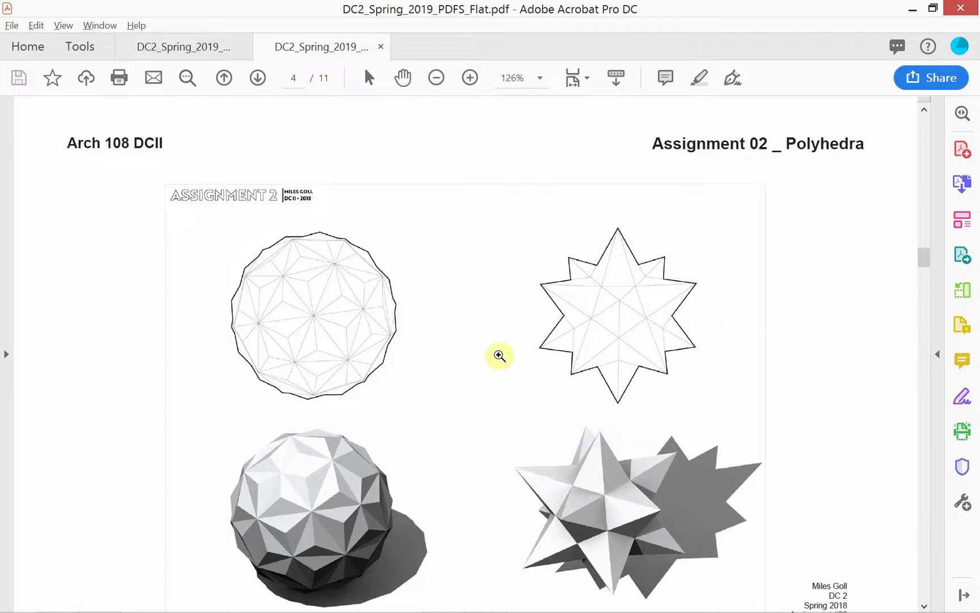
Marquee-zoom into the star drawings on the Flat copy and the original, reaching 425%.
click(192, 46)
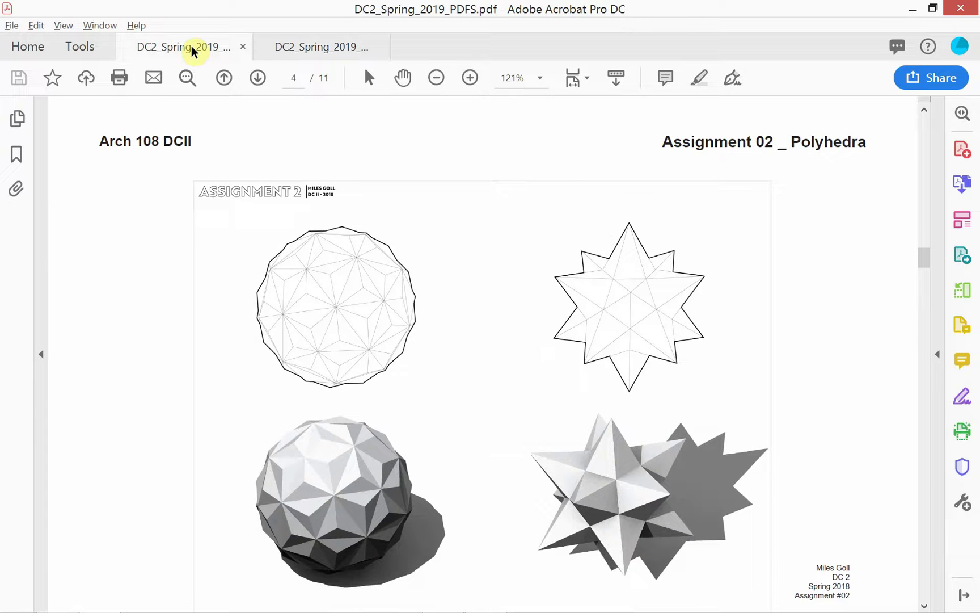
click(288, 46)
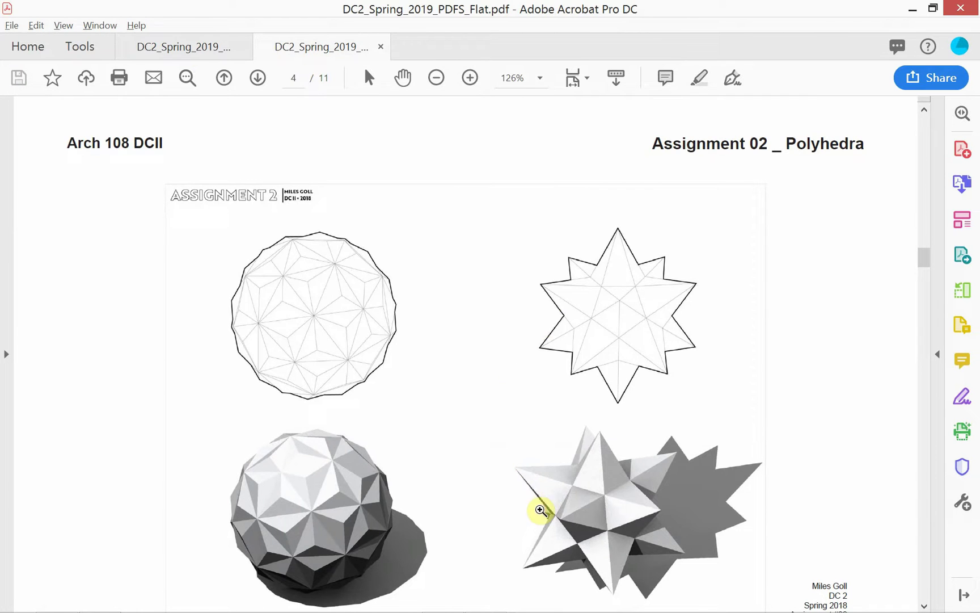
drag(540, 510, 708, 306)
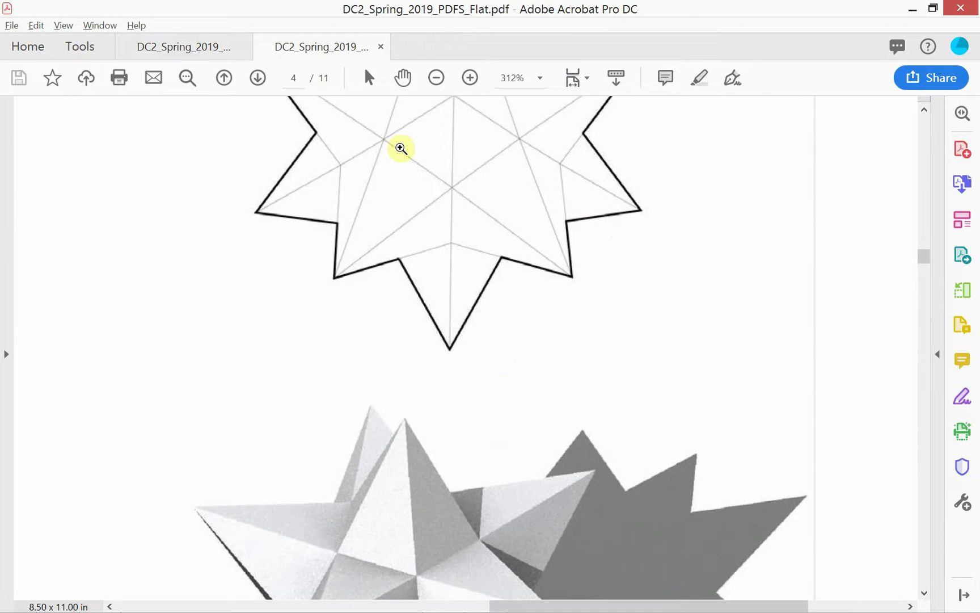
click(177, 46)
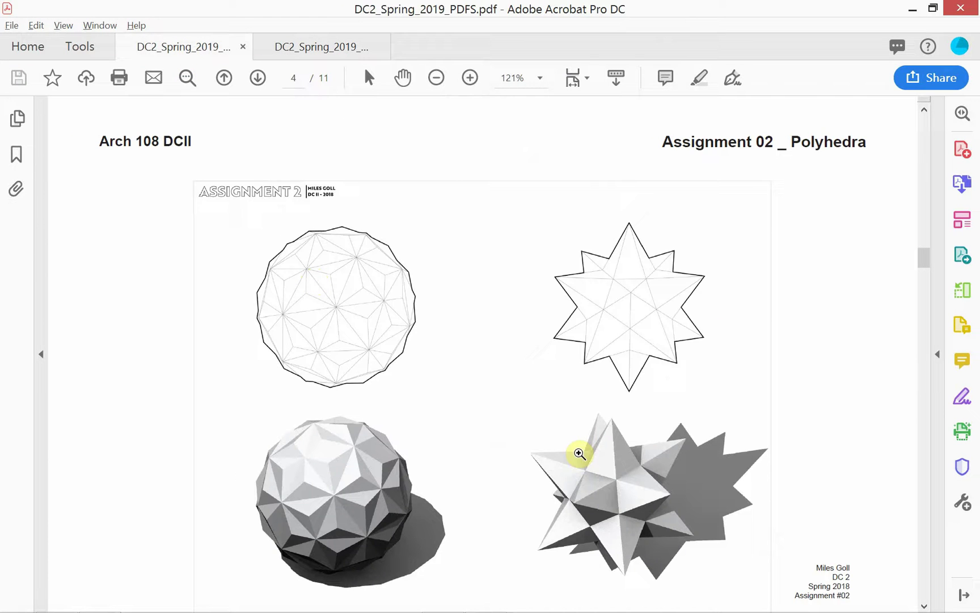
drag(593, 457, 699, 316)
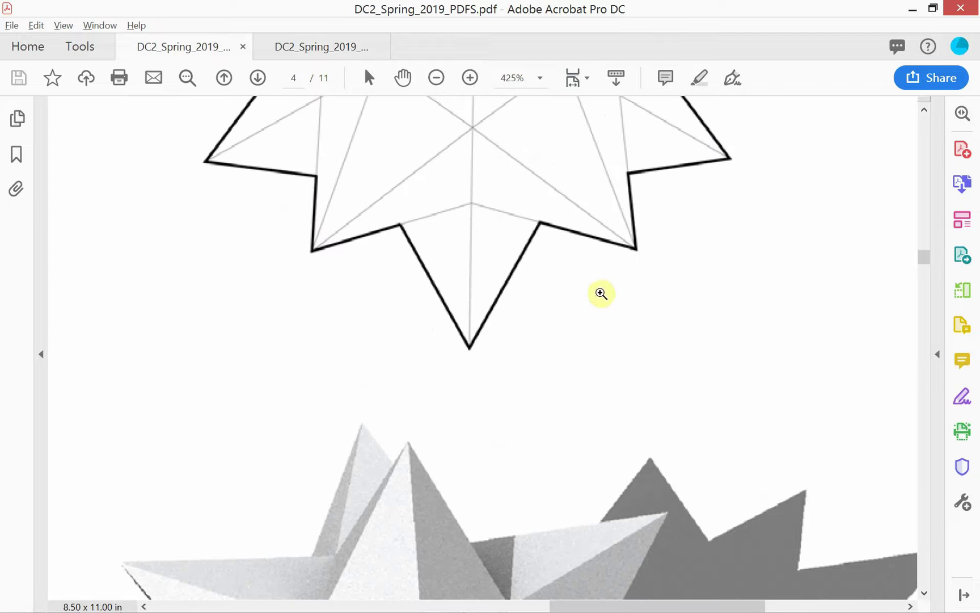
Compare the zoomed stars between the two PDFs, easing the original to 400%.
click(291, 47)
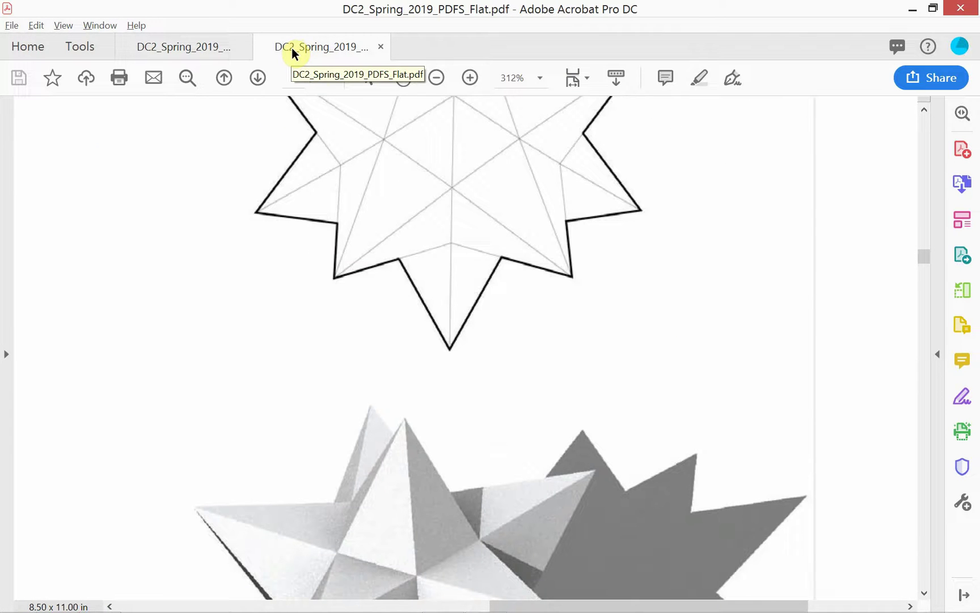
click(195, 50)
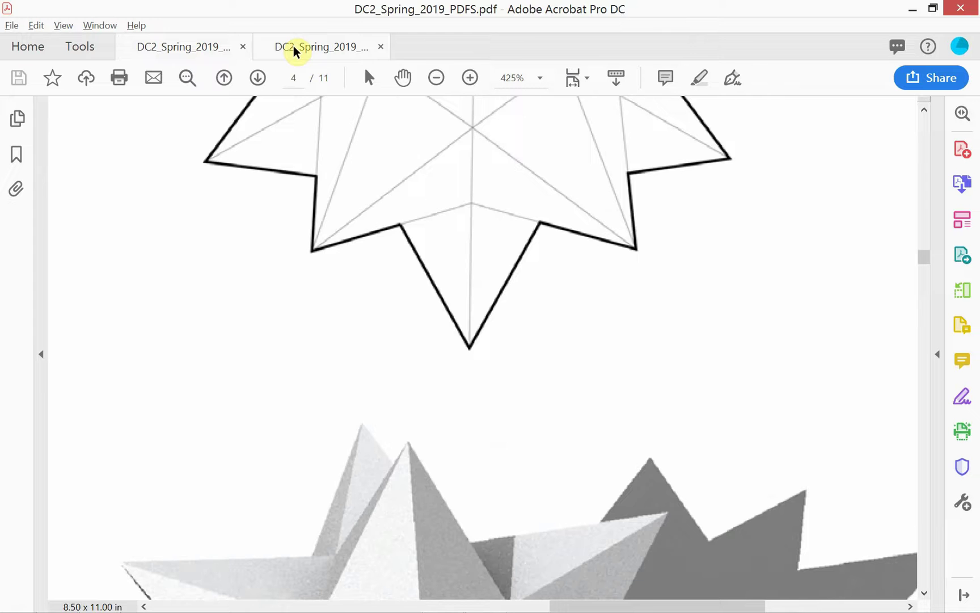
click(293, 46)
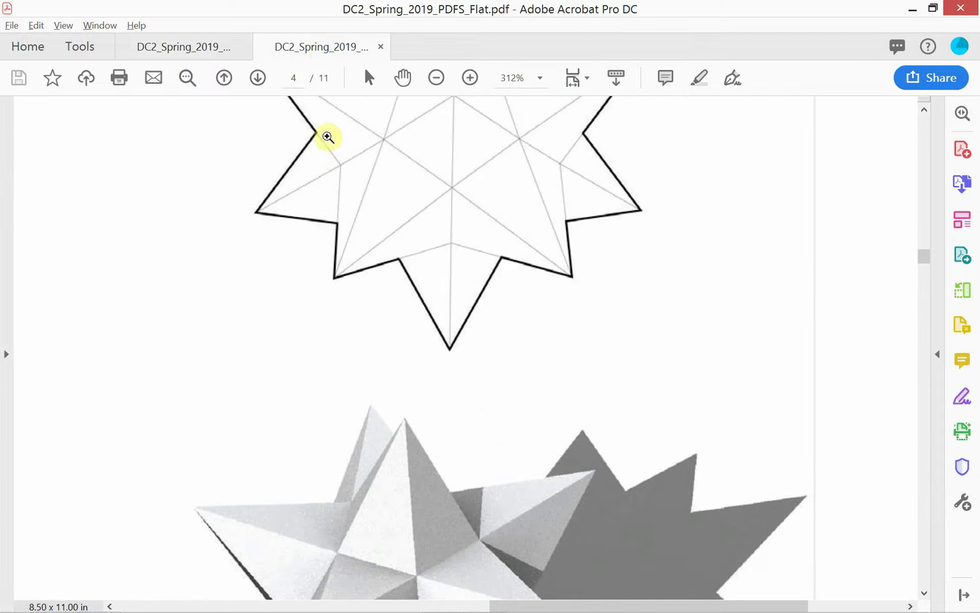
click(197, 52)
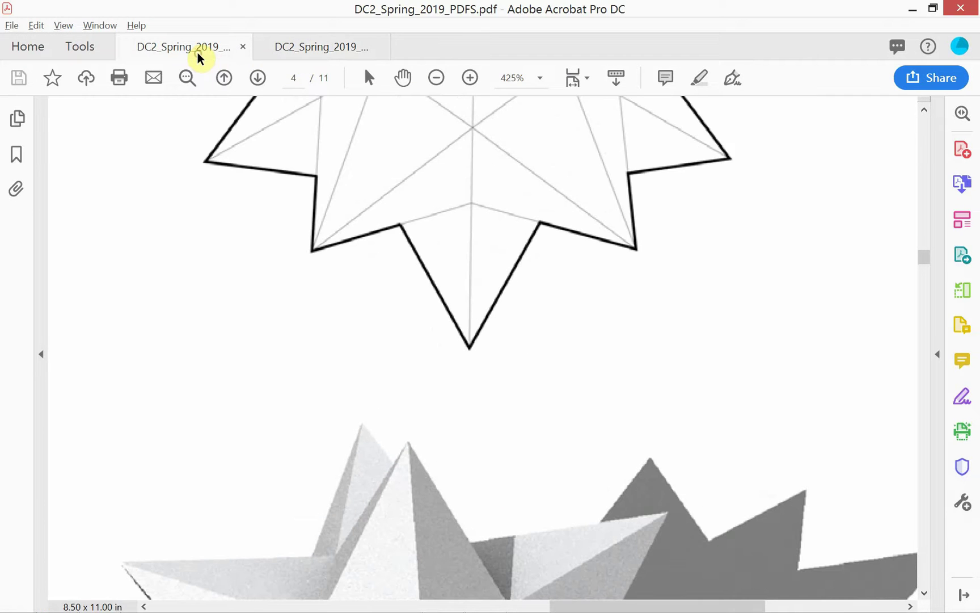
click(294, 45)
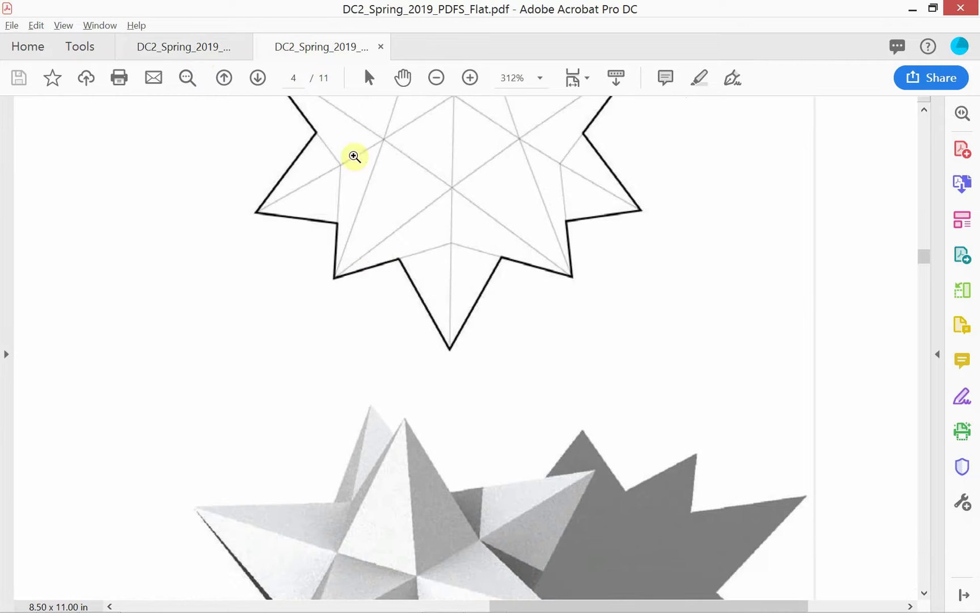
click(177, 49)
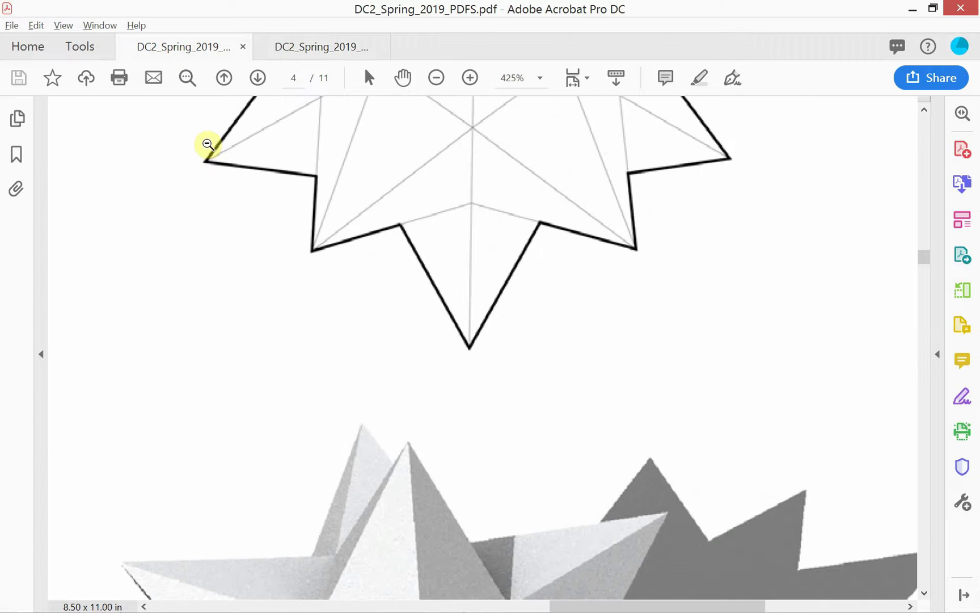
ctrl+click(207, 144)
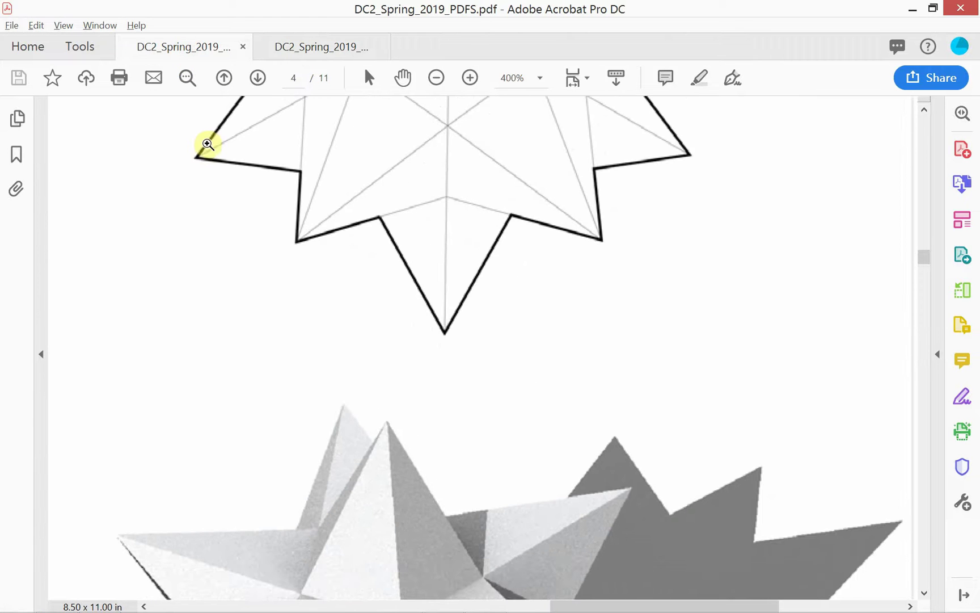
click(295, 51)
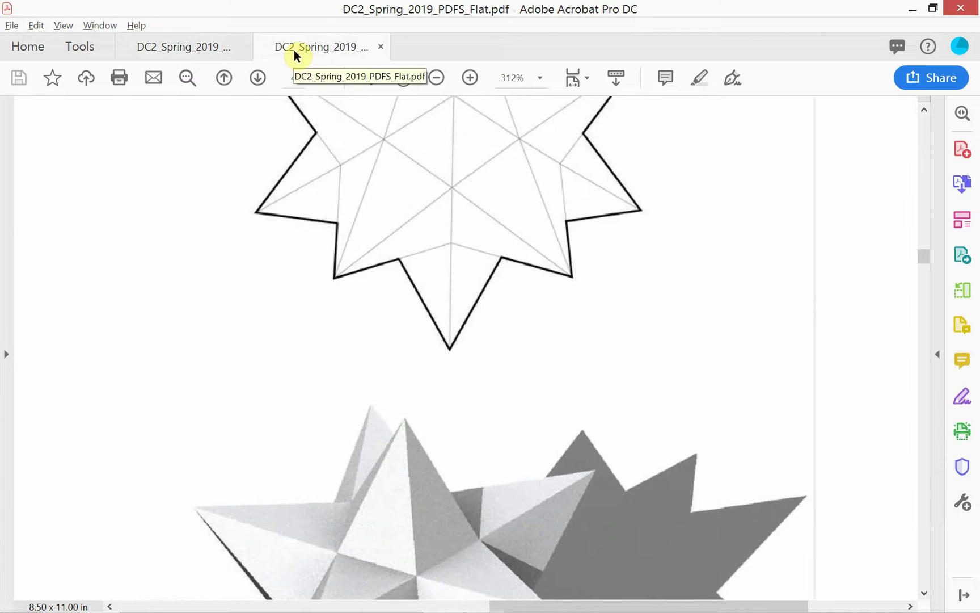
Close the Flat copy and zoom the original back out to the whole page.
click(381, 47)
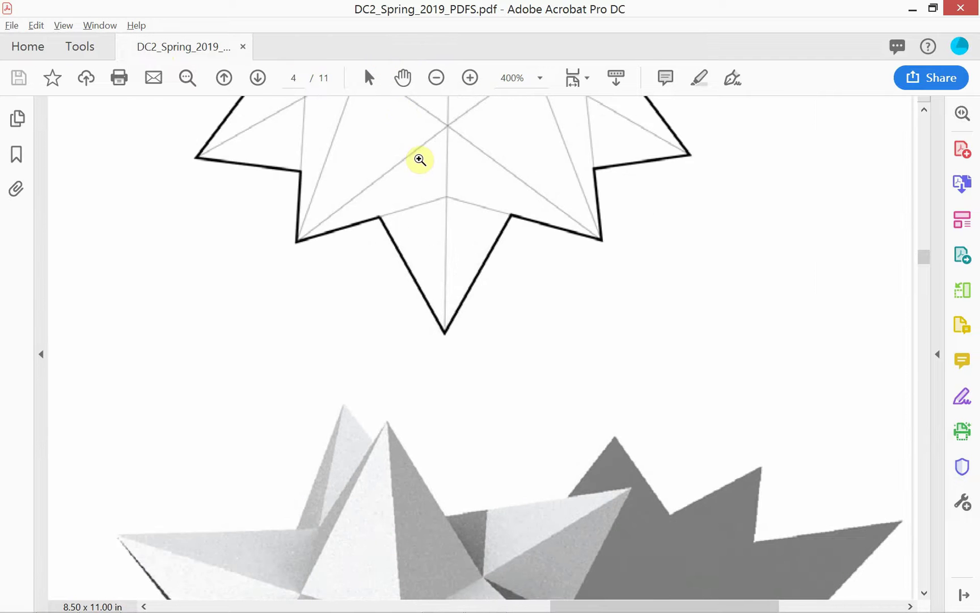
click(420, 158)
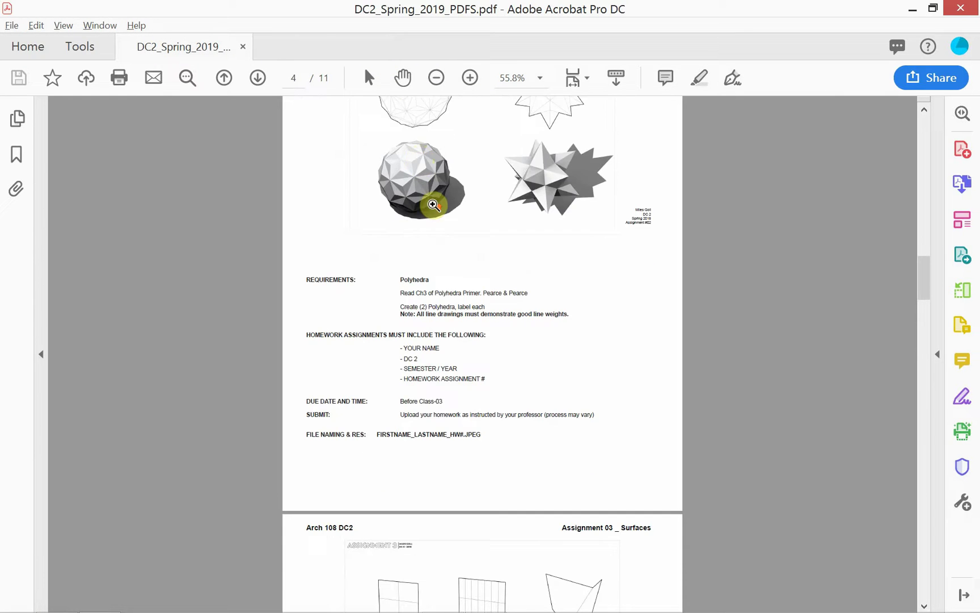
scroll(431, 204, up, 2)
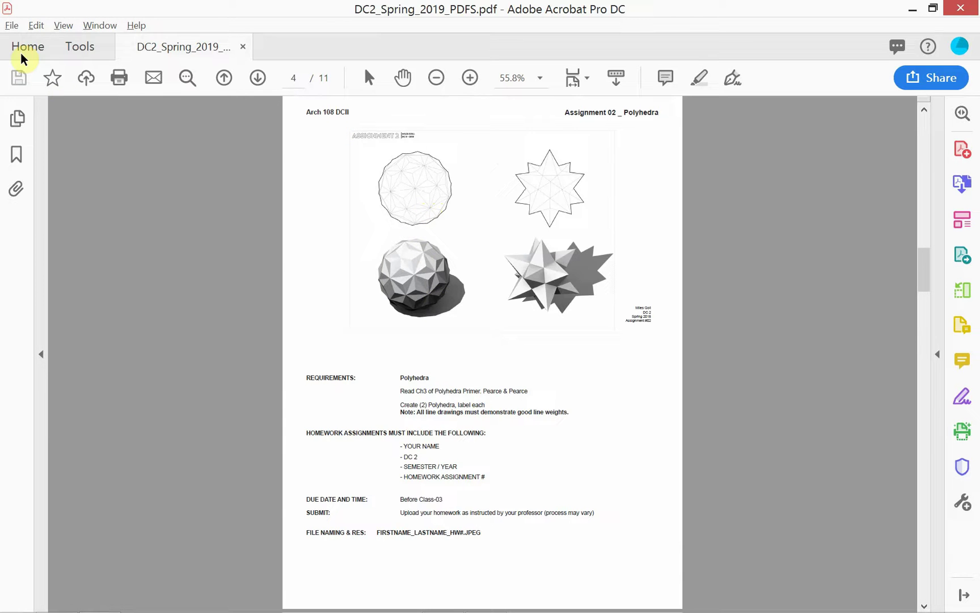
click(7, 27)
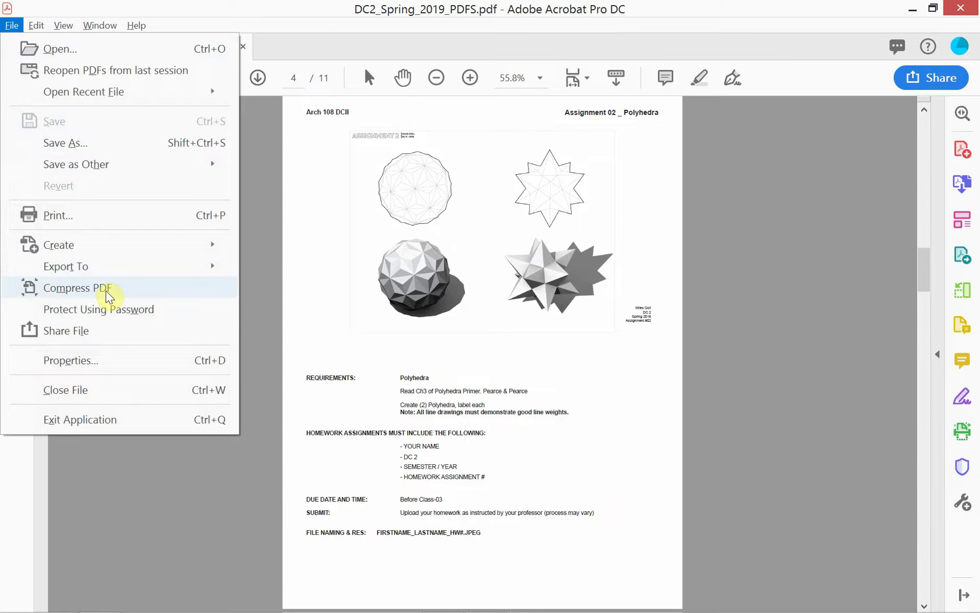
Compress the PDF and save it as DC2_Spring_2019_PDFS_Compress1 in the Old folder.
click(106, 290)
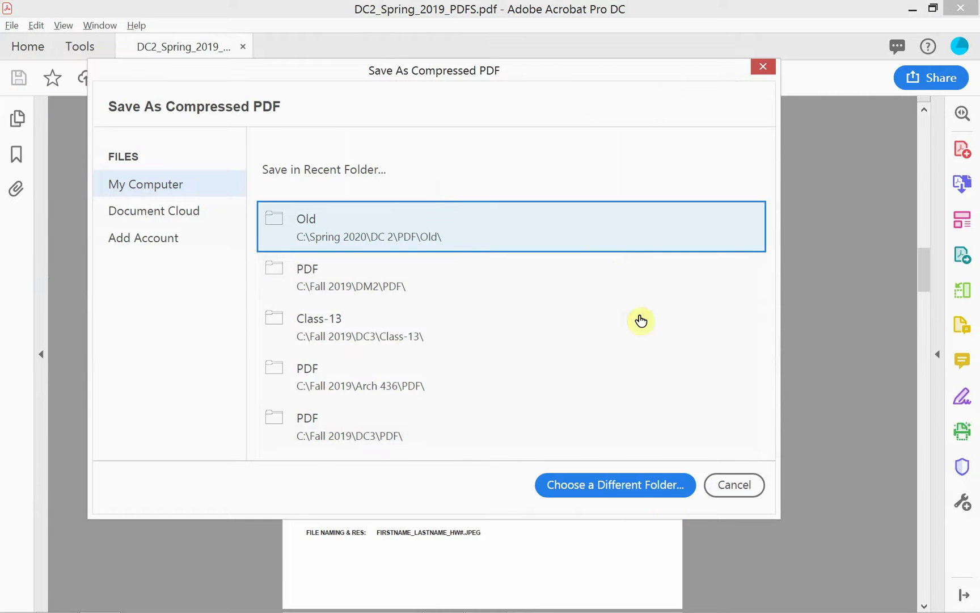
click(578, 232)
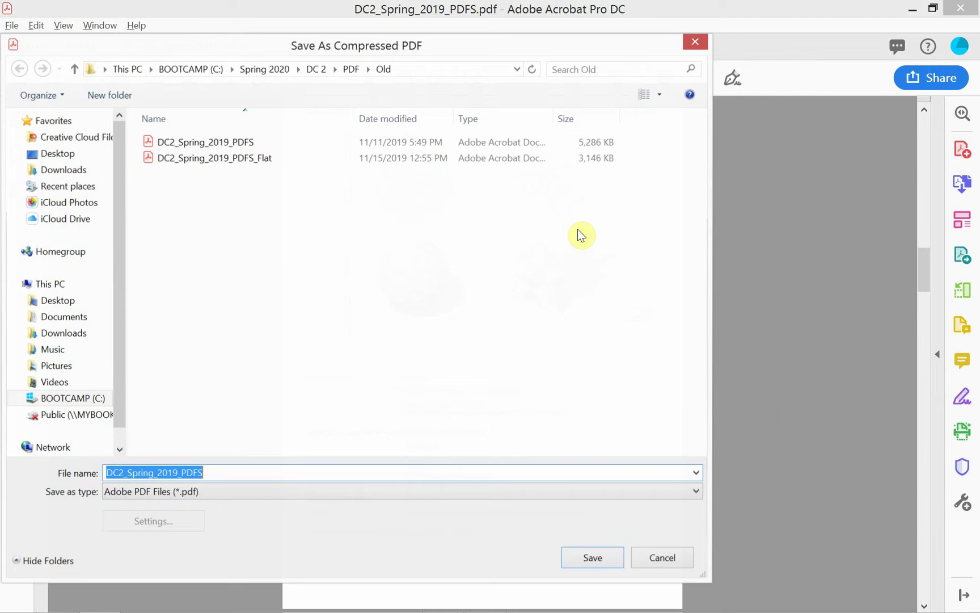
click(225, 465)
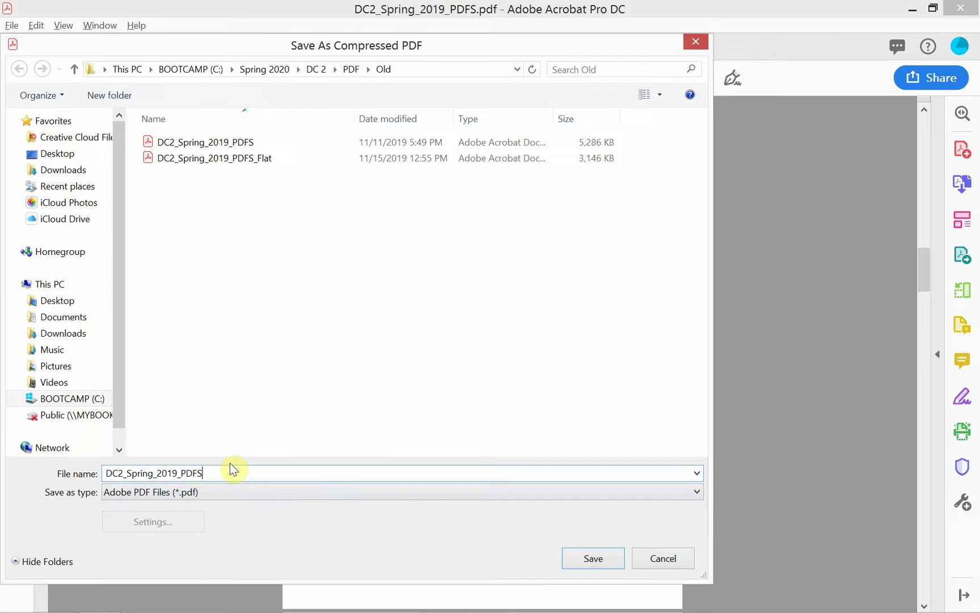
text(_Compress1)
click(590, 558)
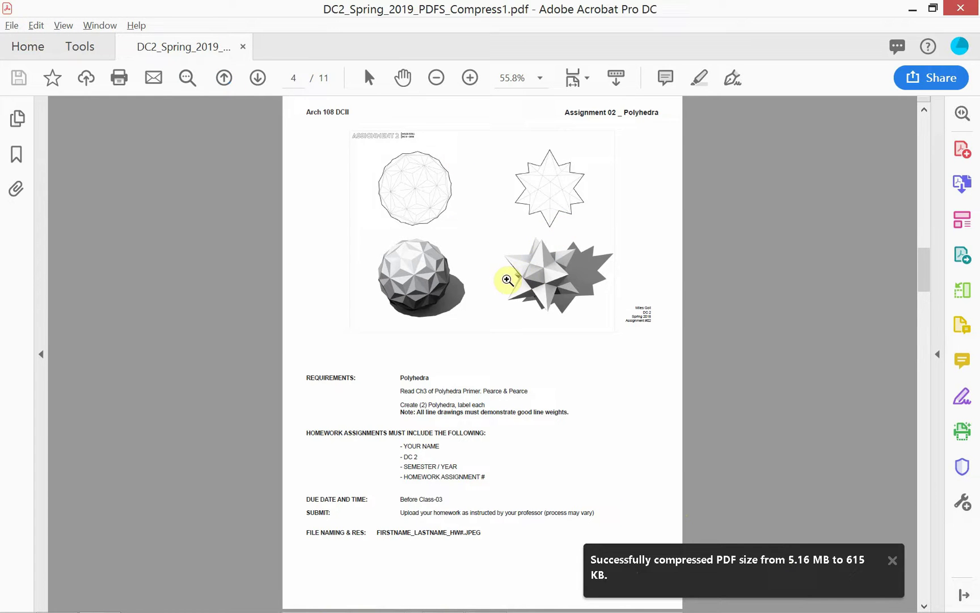
Zoom into the star on the compressed copy, close it, and reopen DC2_Spring_2019_PDFS.
drag(506, 278, 597, 188)
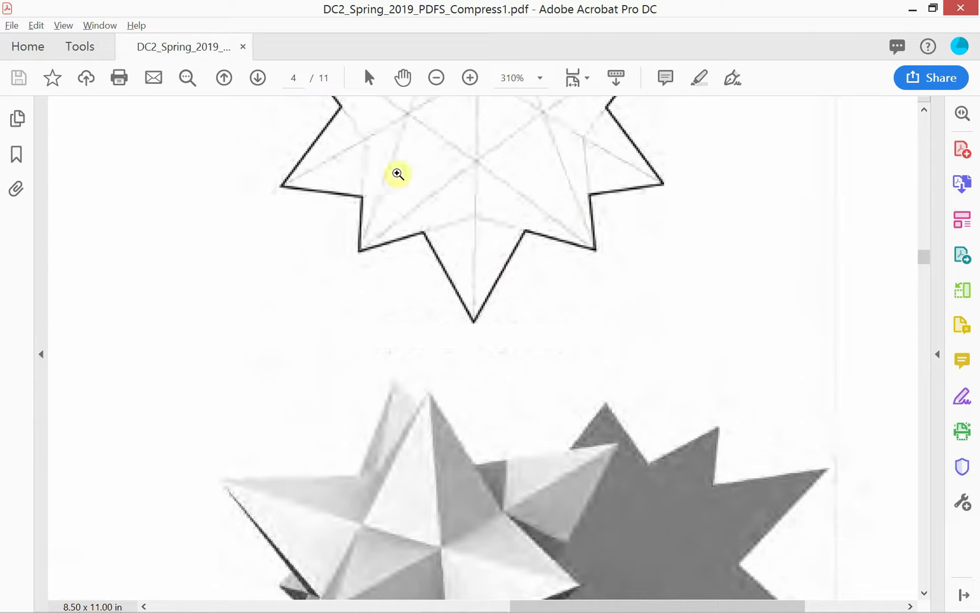
click(242, 50)
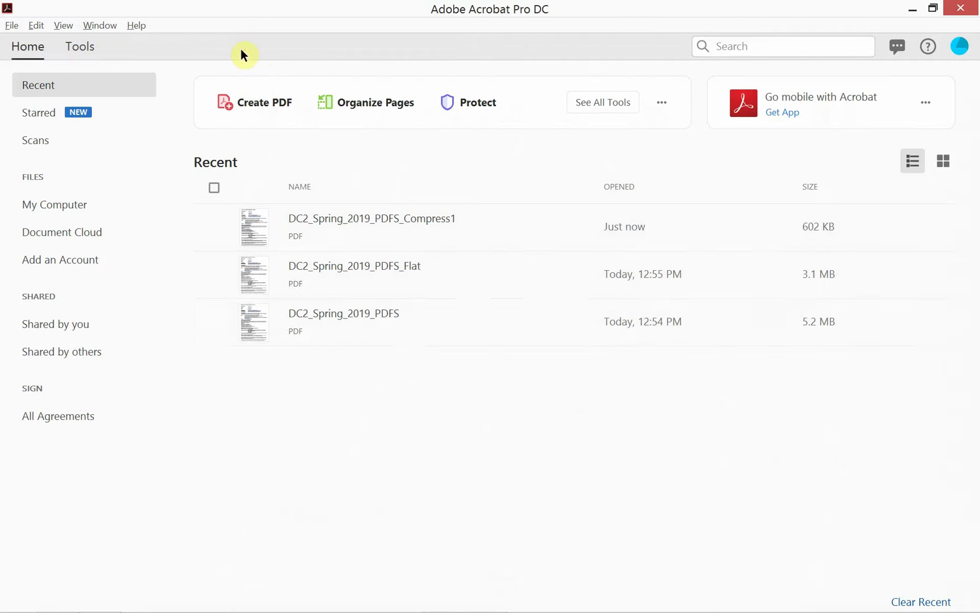
click(374, 336)
double_click(374, 335)
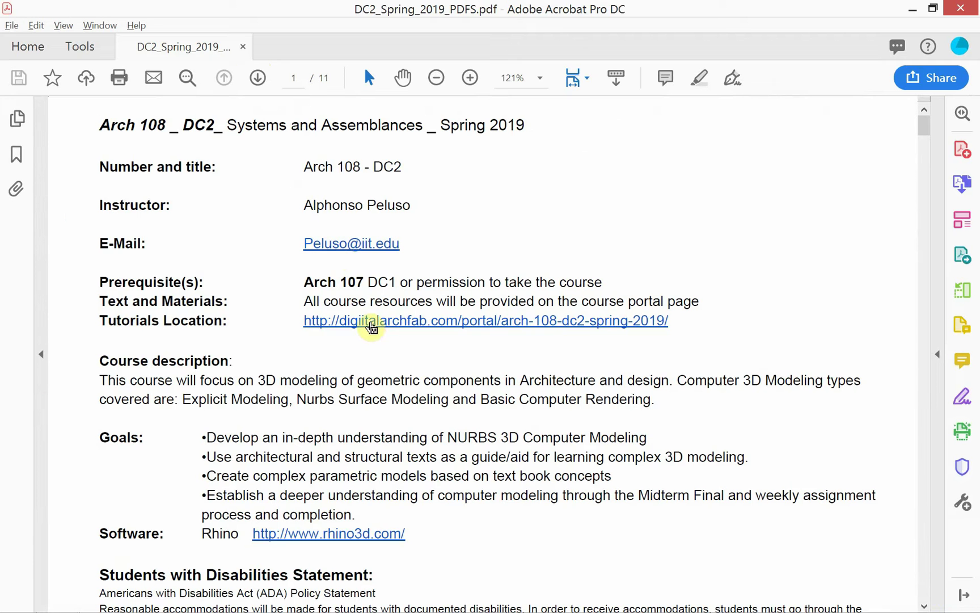
Go to page 4 of the original and bring up the Tools center.
click(288, 77)
text(4)
key(Return)
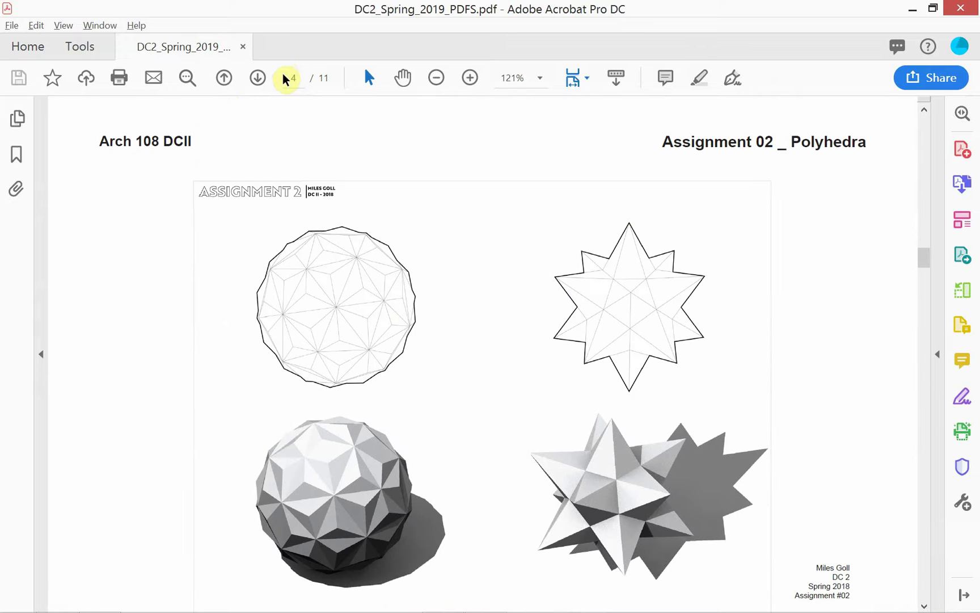
click(69, 47)
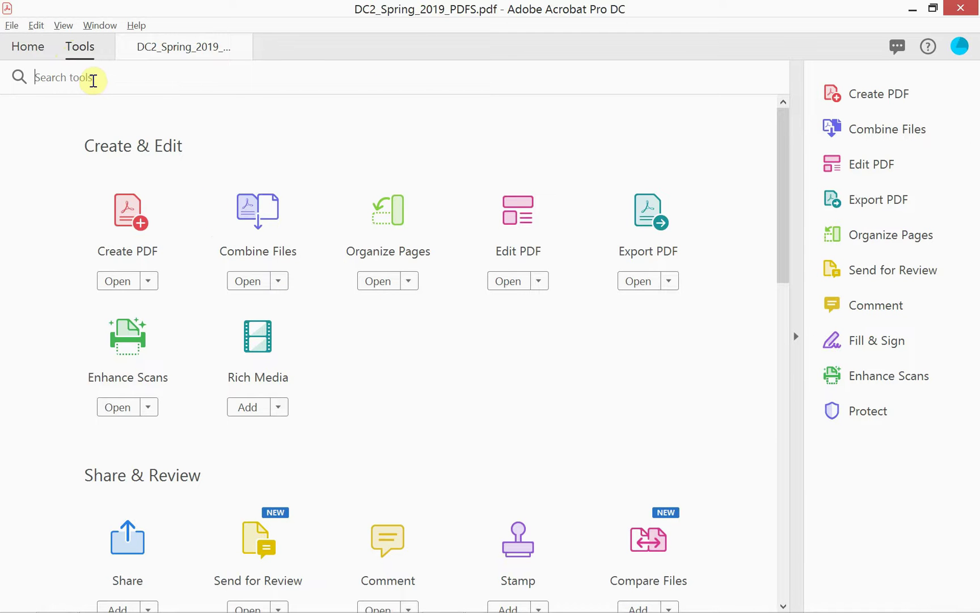
Search the tools for 'optimi' and open Optimize PDF on the course PDF.
click(93, 79)
text(opy)
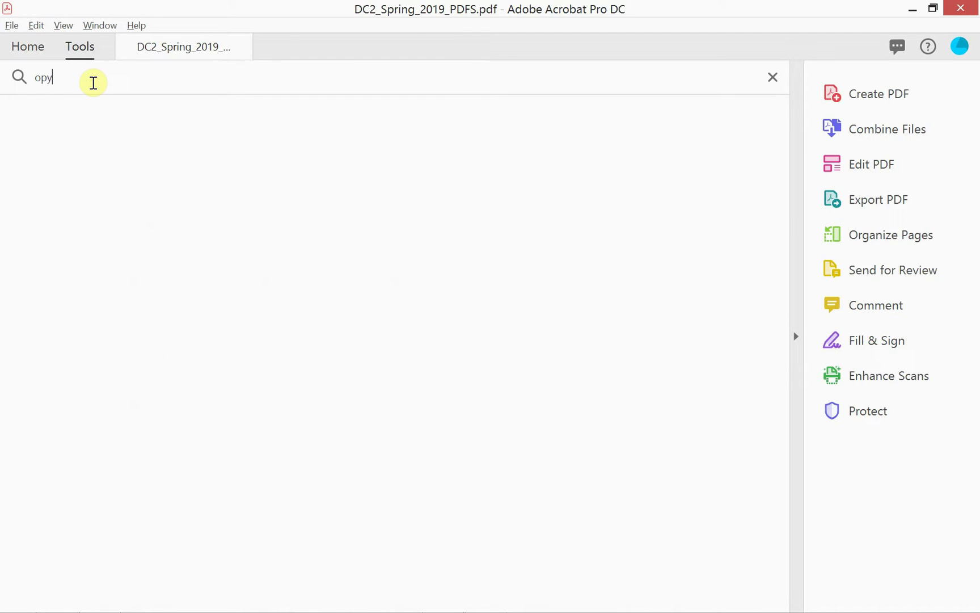
key(BackSpace)
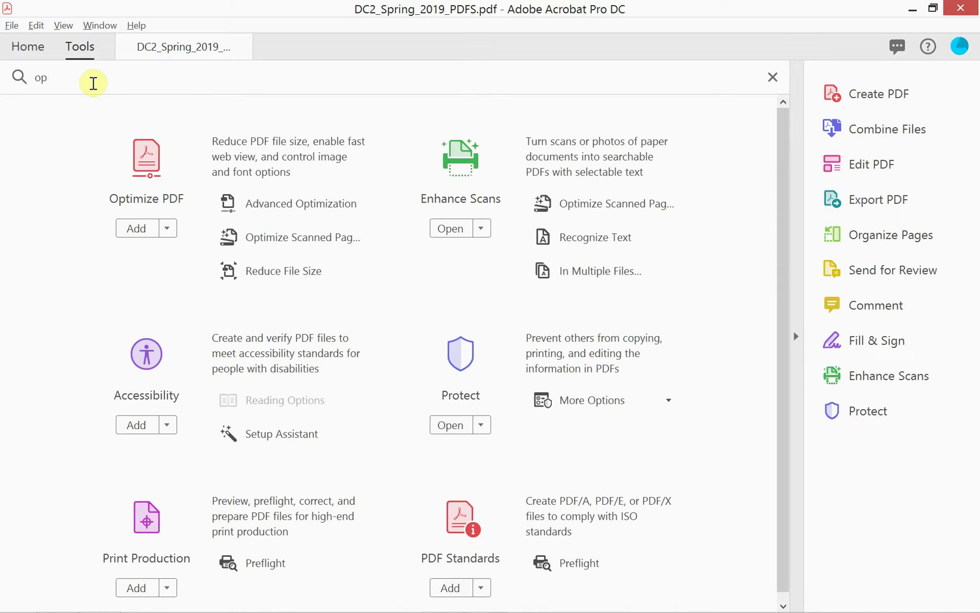
text(timi)
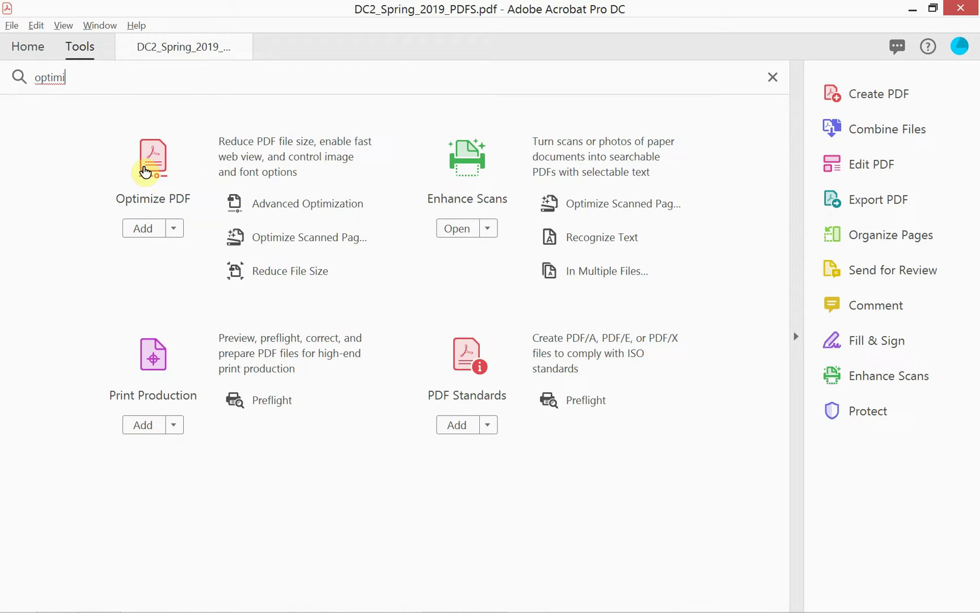
click(148, 162)
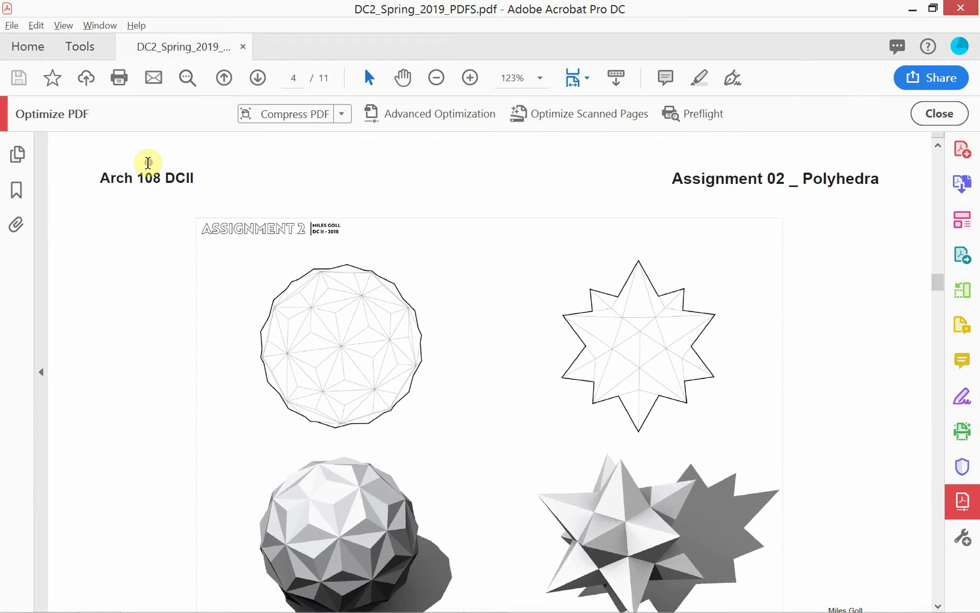
In Advanced Optimization, set colour and grayscale image quality to Maximum and monochrome to Lossless.
click(430, 121)
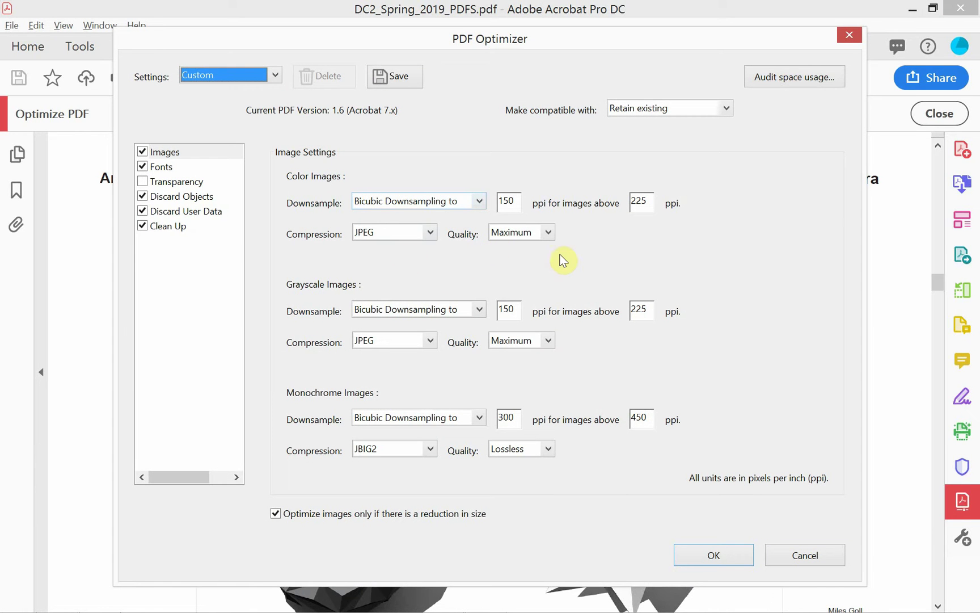
click(547, 234)
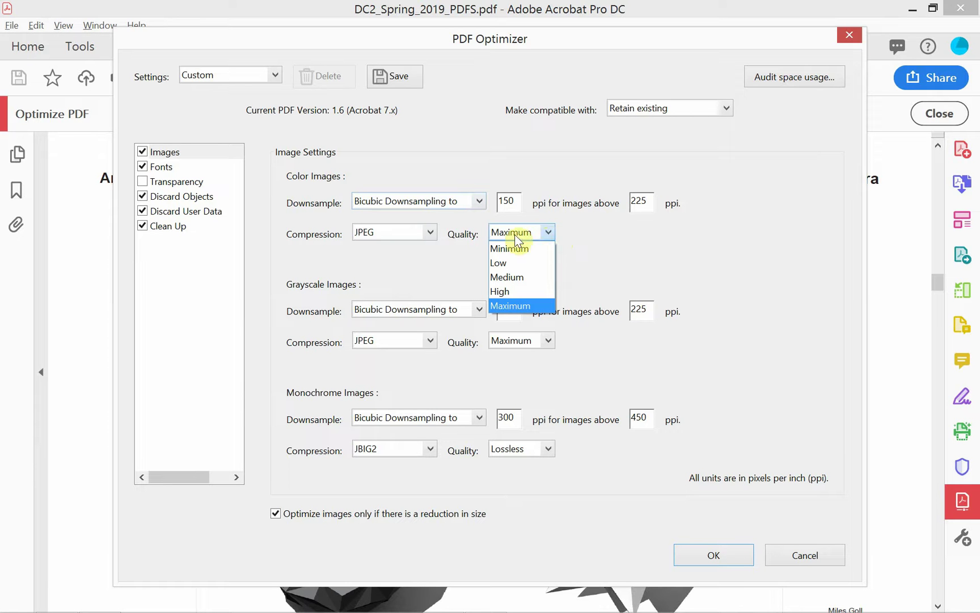
click(526, 234)
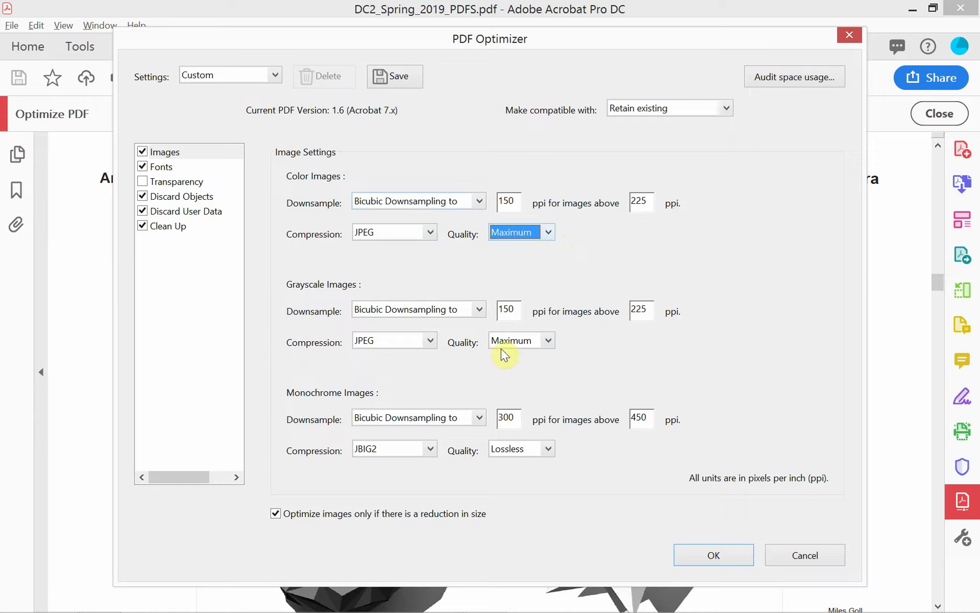
click(514, 340)
click(530, 419)
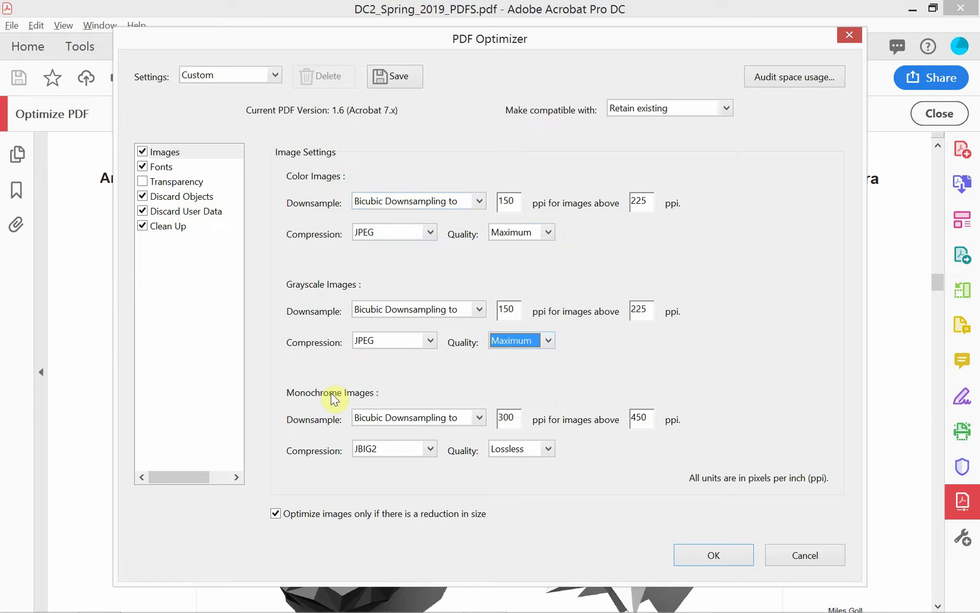
click(549, 450)
click(541, 463)
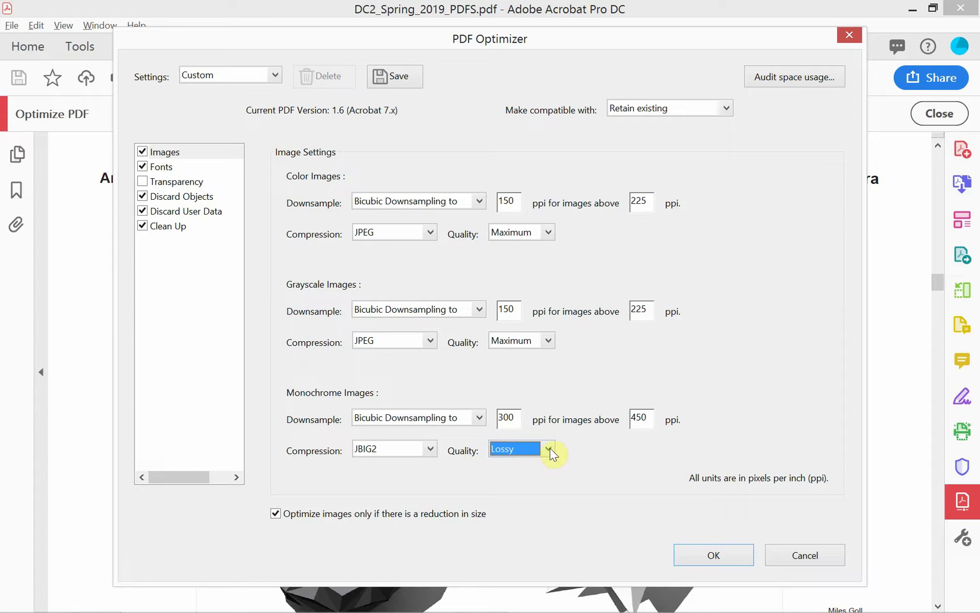
click(550, 448)
click(527, 477)
Accept the optimizer settings and save the copy as DC2_Spring_2019_PDFS_Compress2 in Old.
click(714, 554)
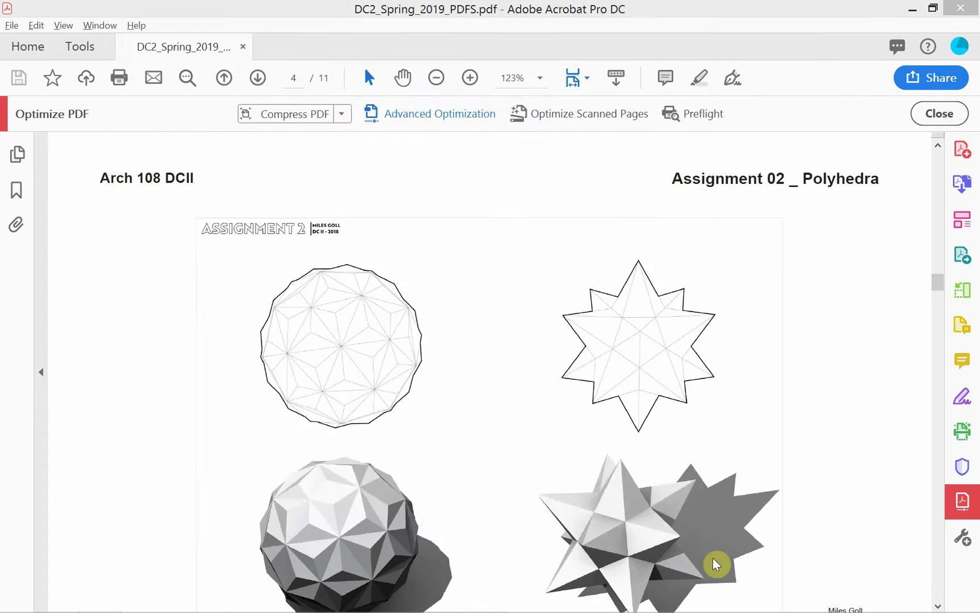
click(287, 159)
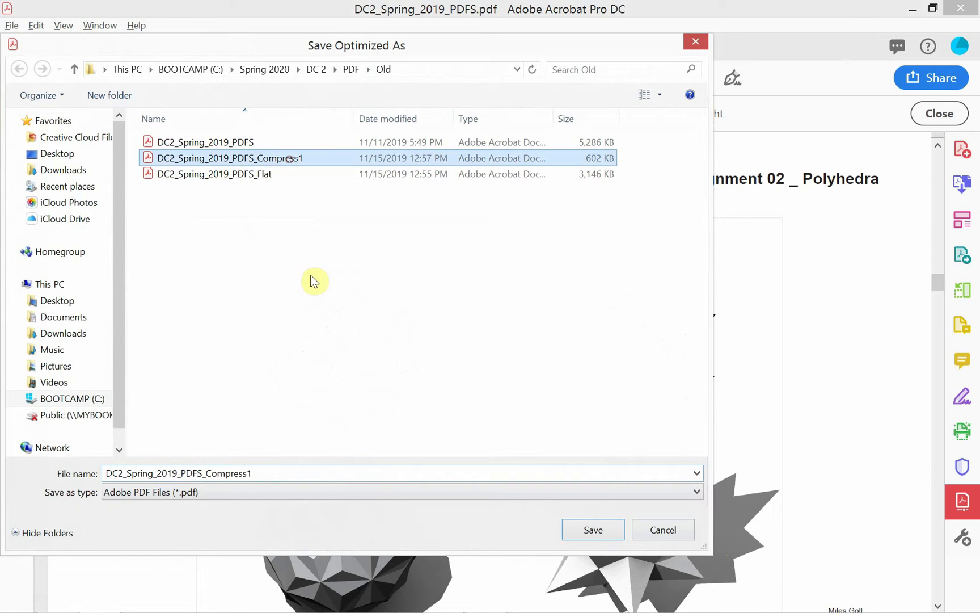
click(260, 476)
click(258, 475)
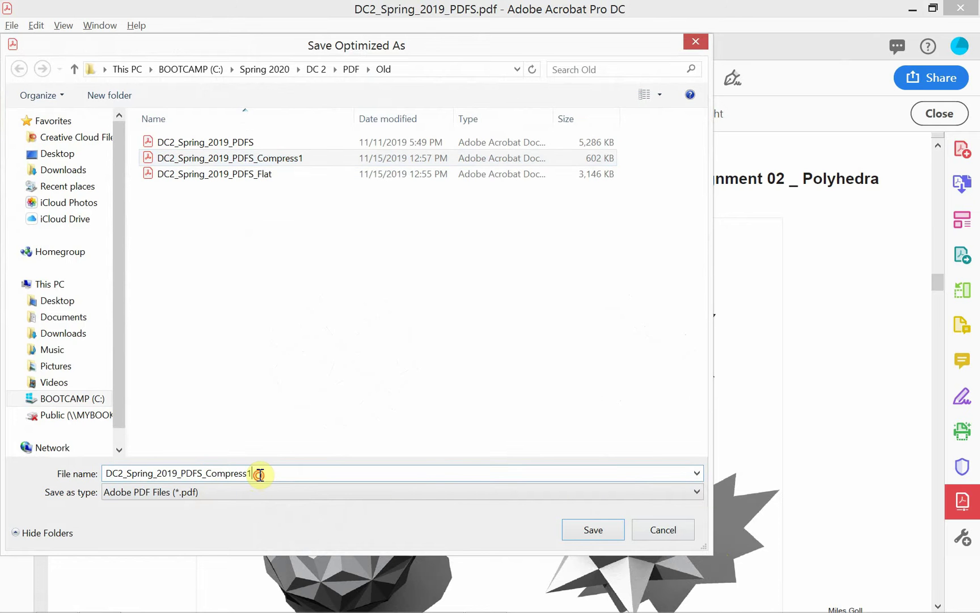
key(BackSpace)
text(2)
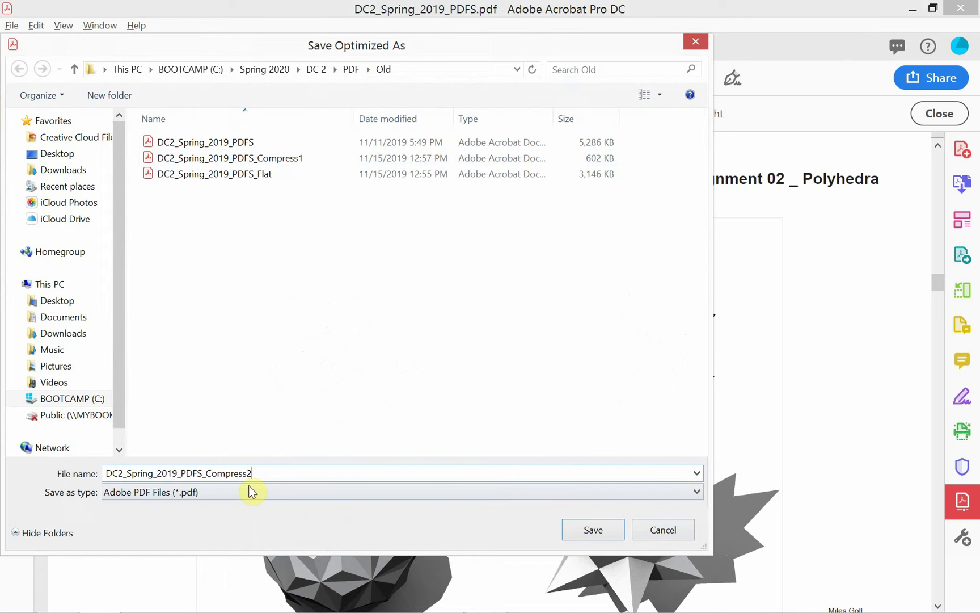
click(601, 531)
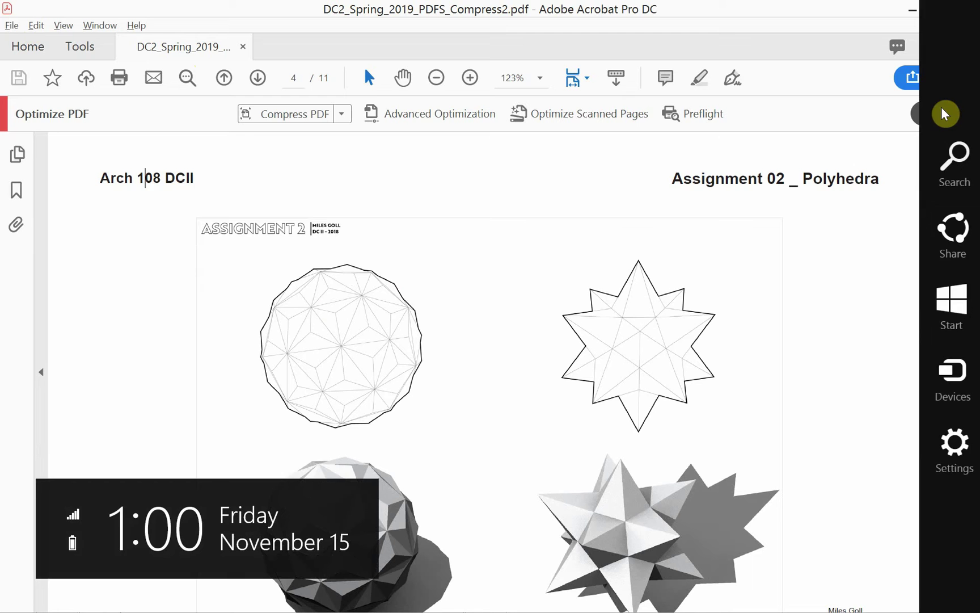
Close the Optimize PDF tools and marquee-zoom on Compress2's lower star drawing, then open the File menu.
click(935, 114)
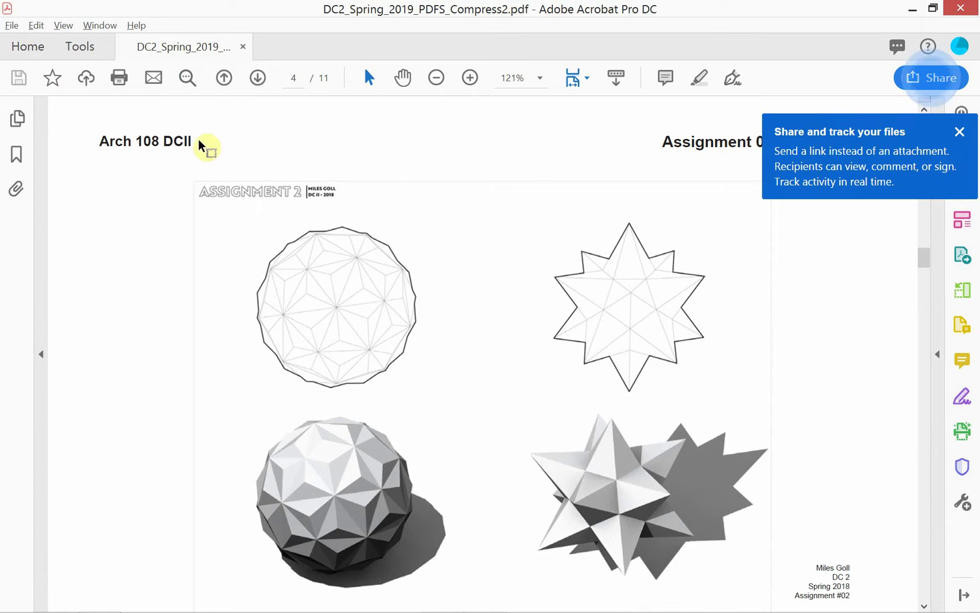
right_click(418, 260)
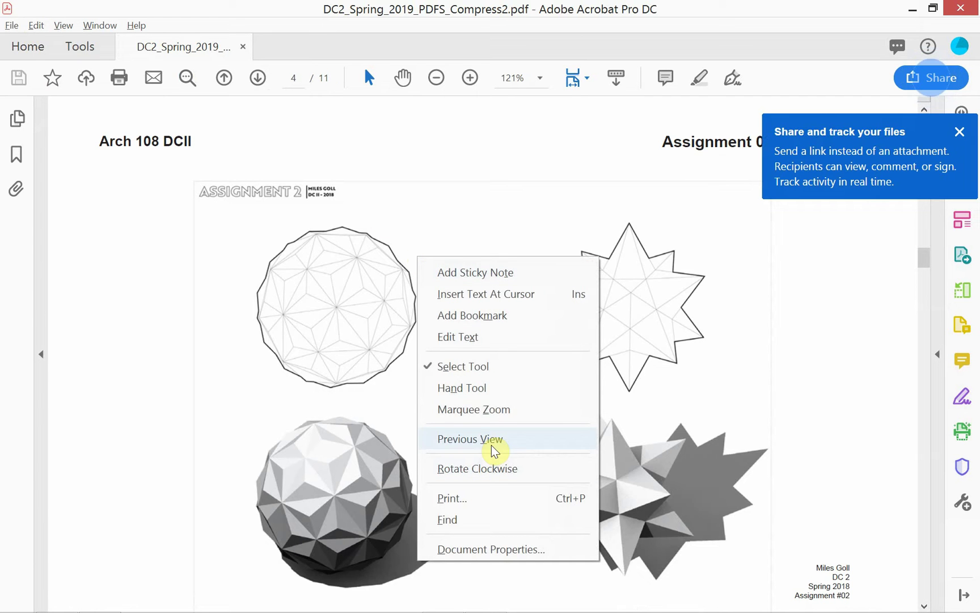
click(491, 412)
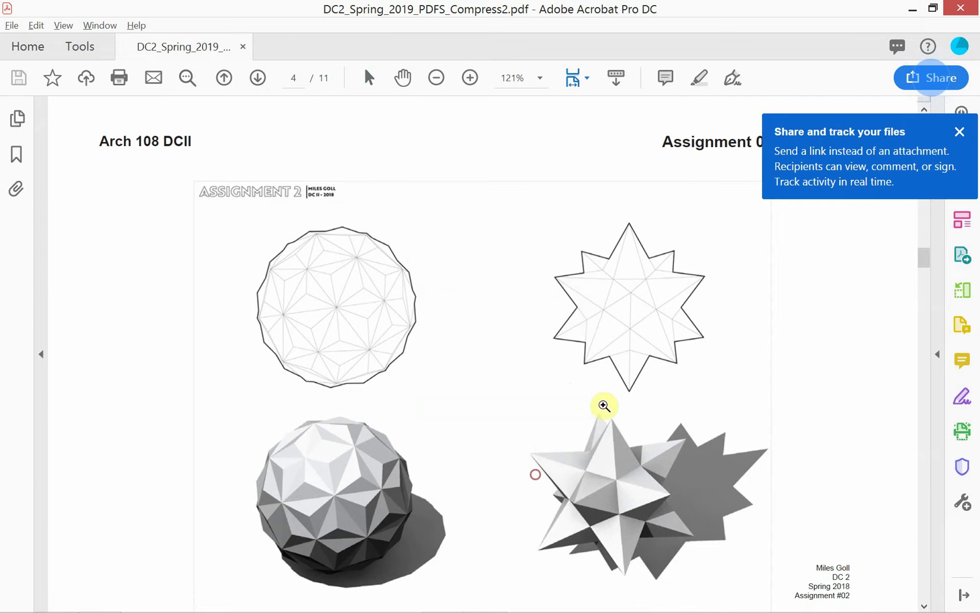
drag(535, 476, 718, 310)
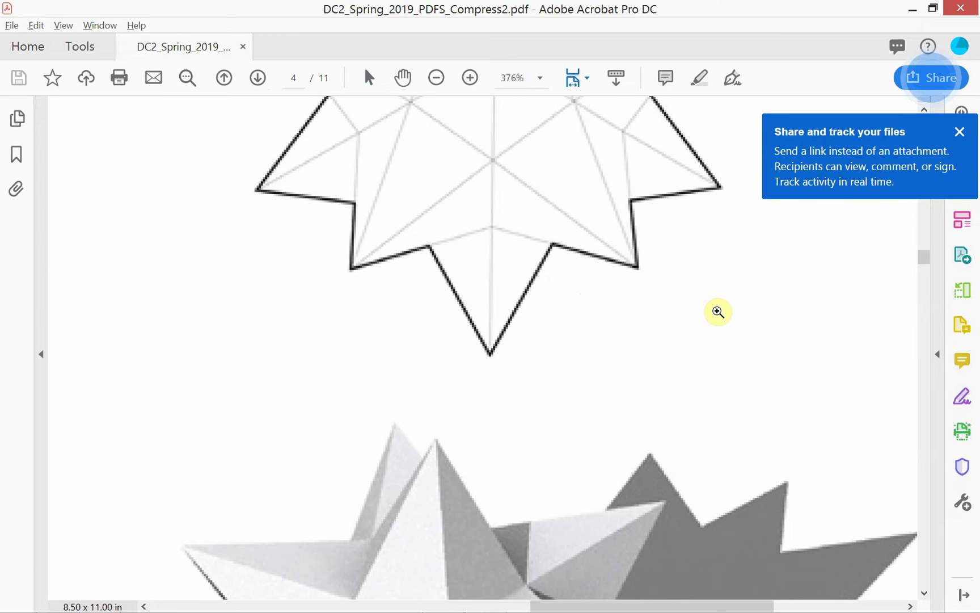
click(12, 26)
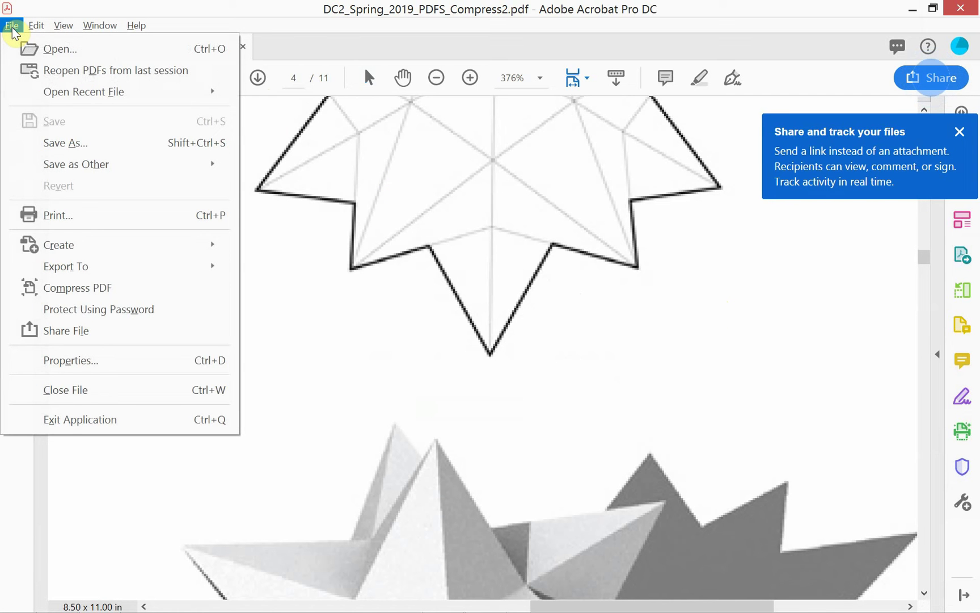
Open the original DC2_Spring_2019_PDFS and go to page 4, Assignment 02 _ Polyhedra.
click(46, 49)
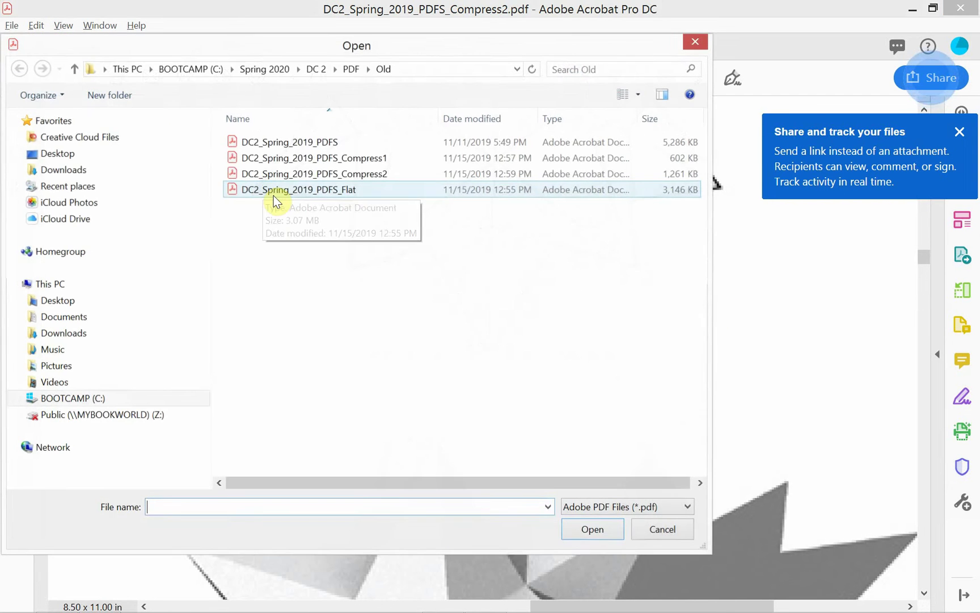
double_click(298, 142)
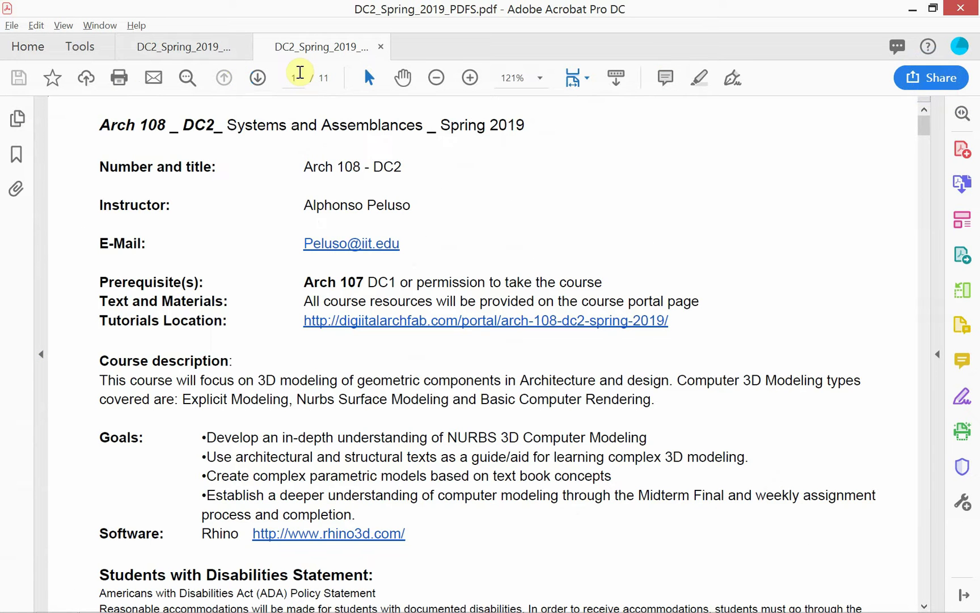
click(293, 77)
text(4)
key(Return)
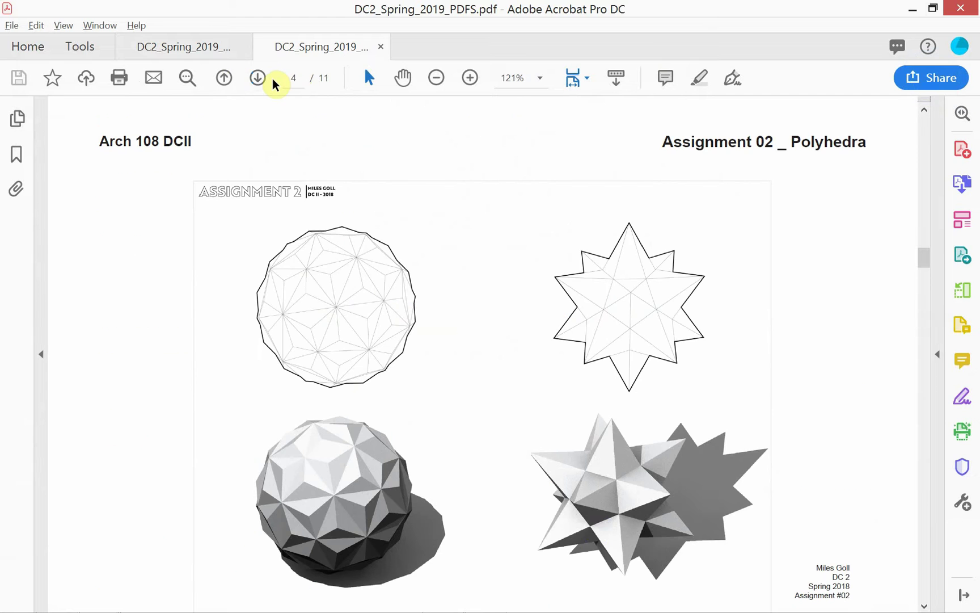
Marquee-zoom closely on the page 4 star drawings in the original PDF.
right_click(578, 462)
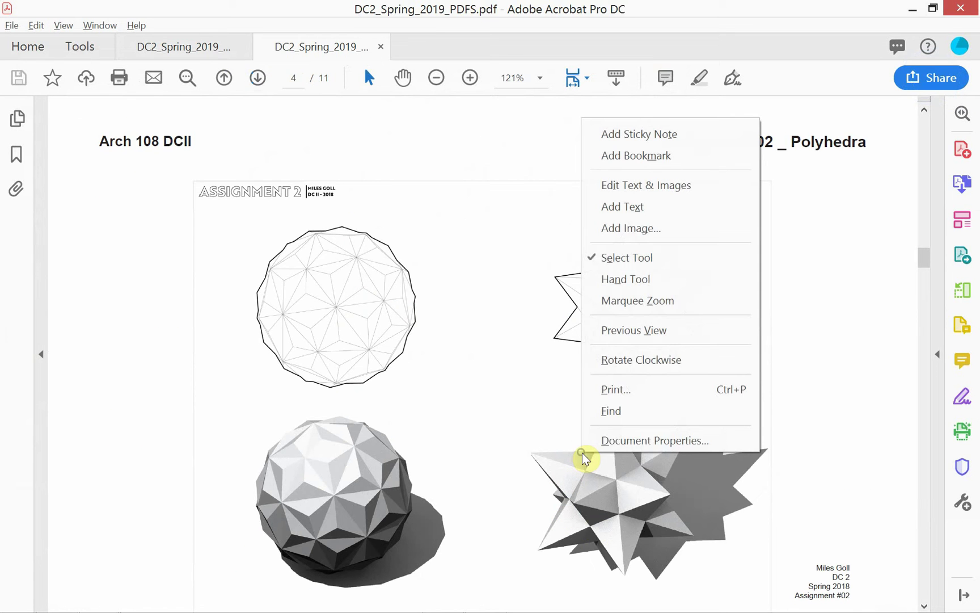
click(629, 329)
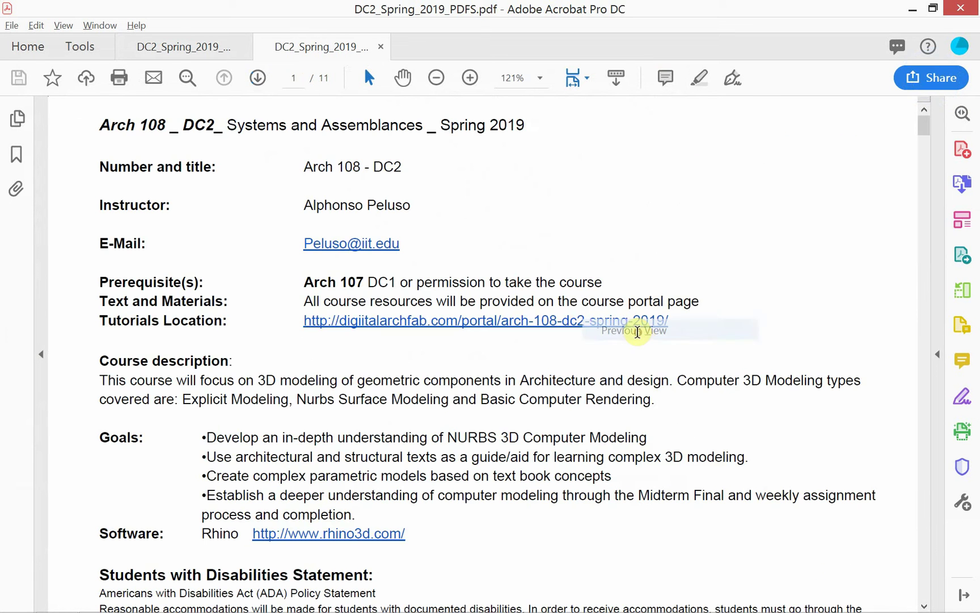
click(294, 78)
text(4)
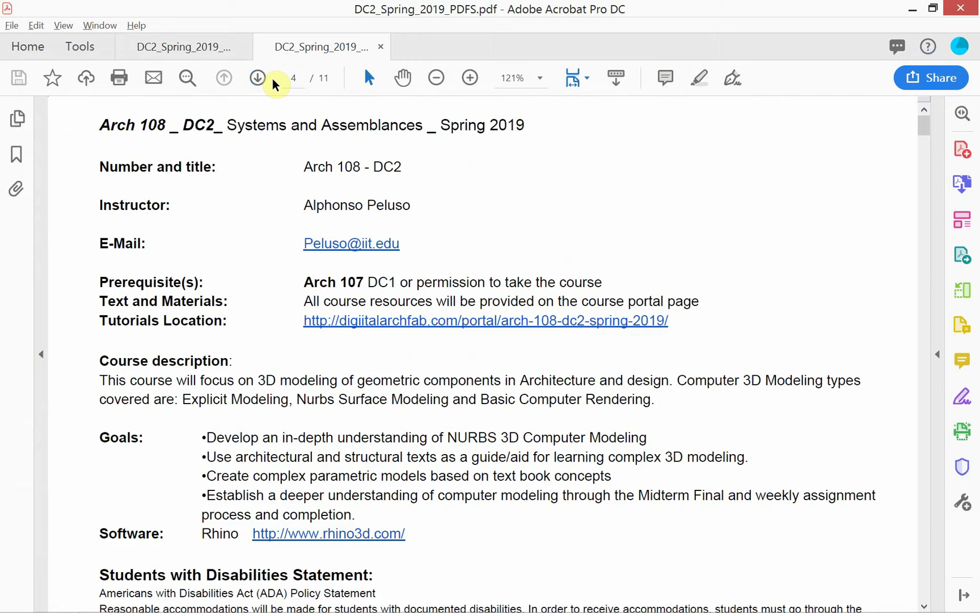
key(Return)
right_click(590, 470)
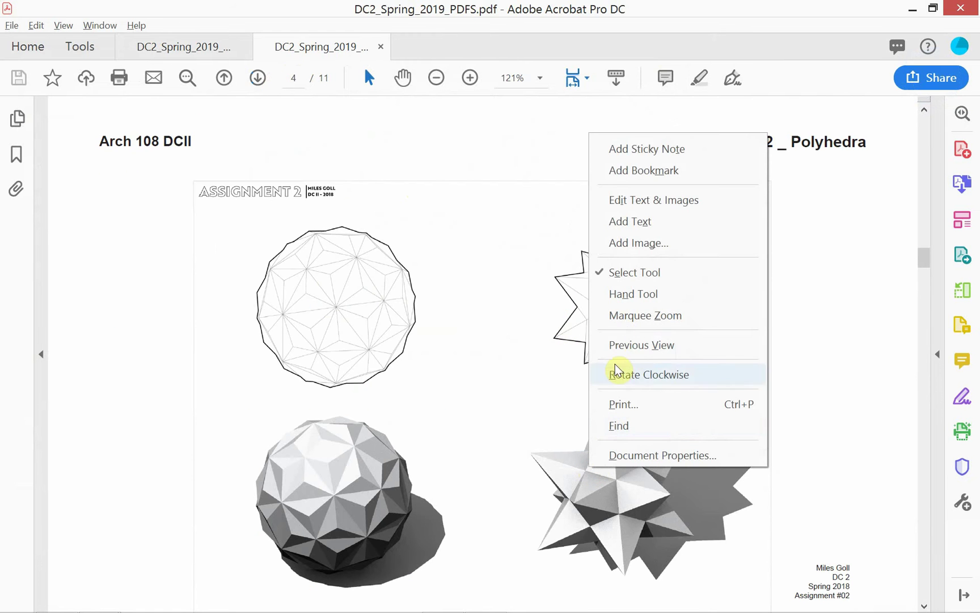
click(619, 314)
drag(557, 467, 702, 316)
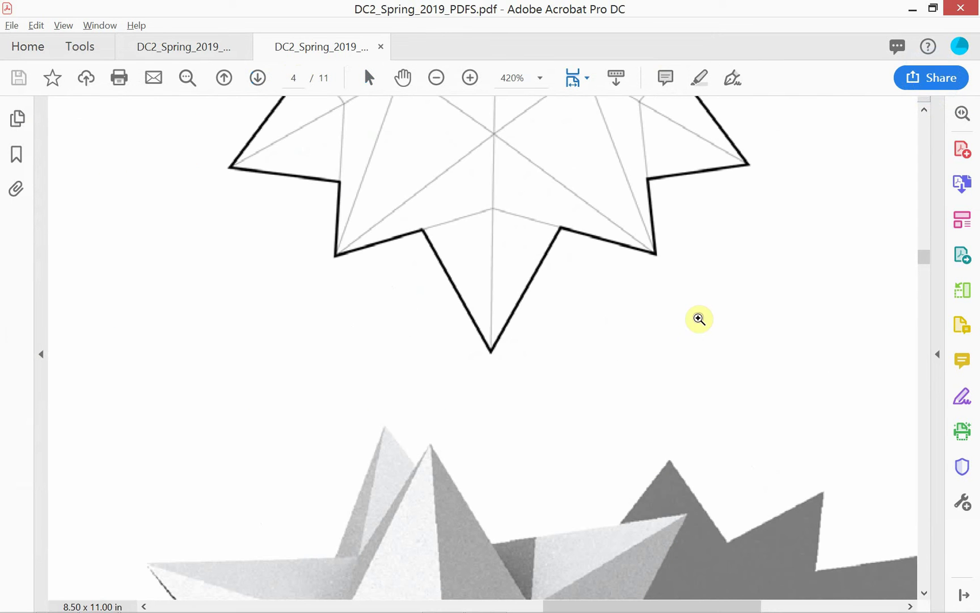
Switch between the Compress2 and original tabs to compare the star close-ups, ending on Compress2.
click(206, 51)
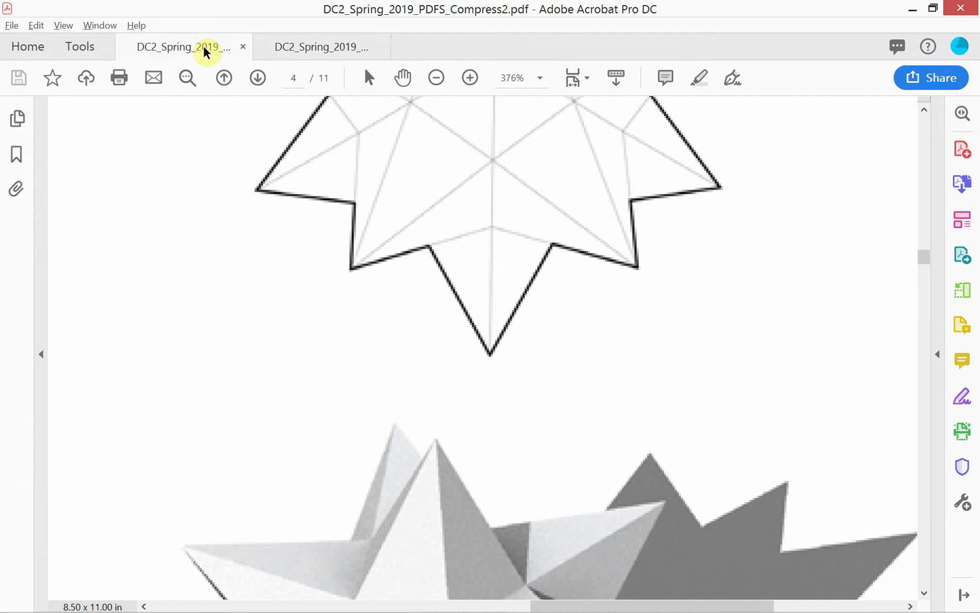
click(304, 52)
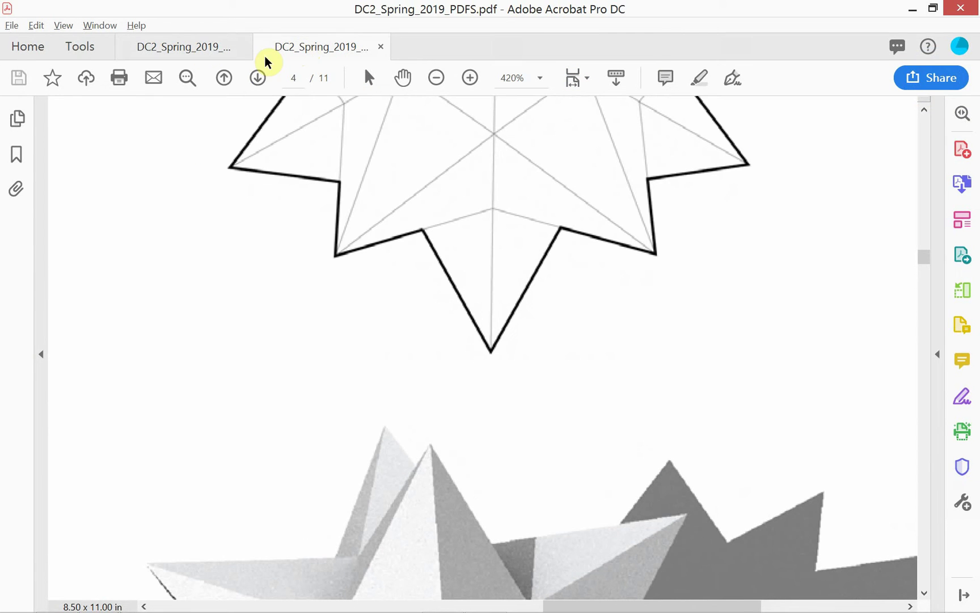
click(186, 52)
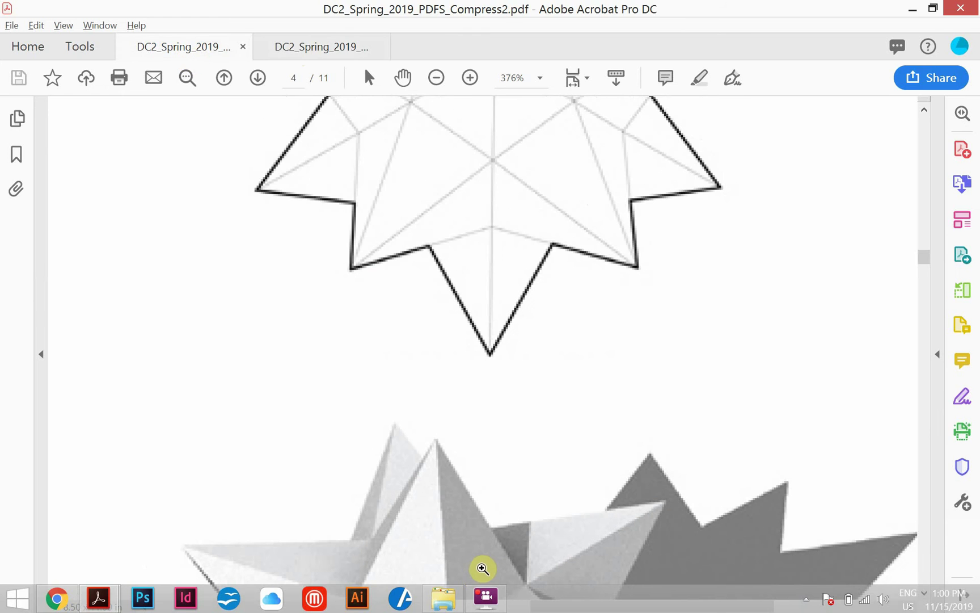
In the Old folder, check Compress2's size: 1,261 KB versus the 5,286 KB original.
click(443, 601)
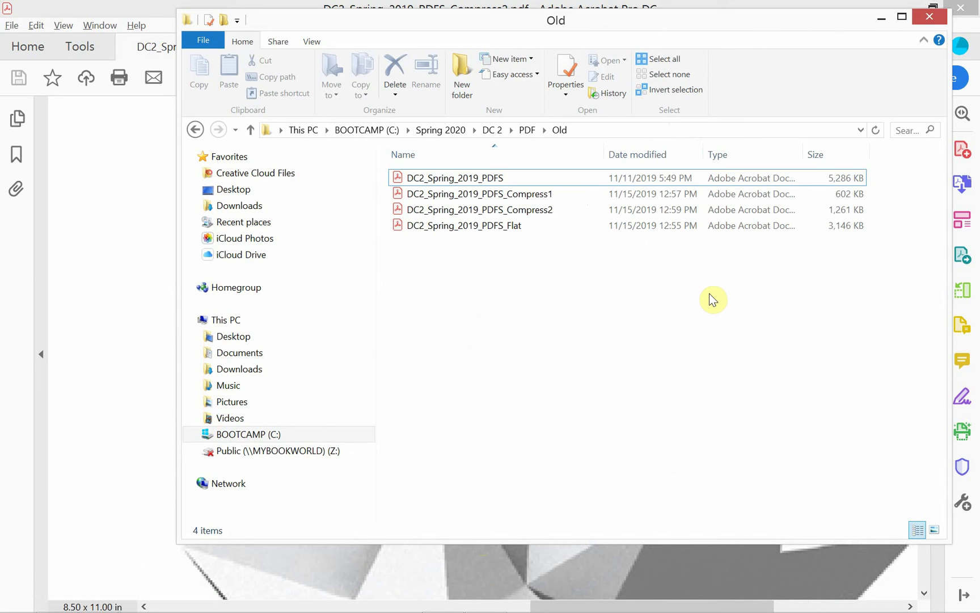
click(764, 210)
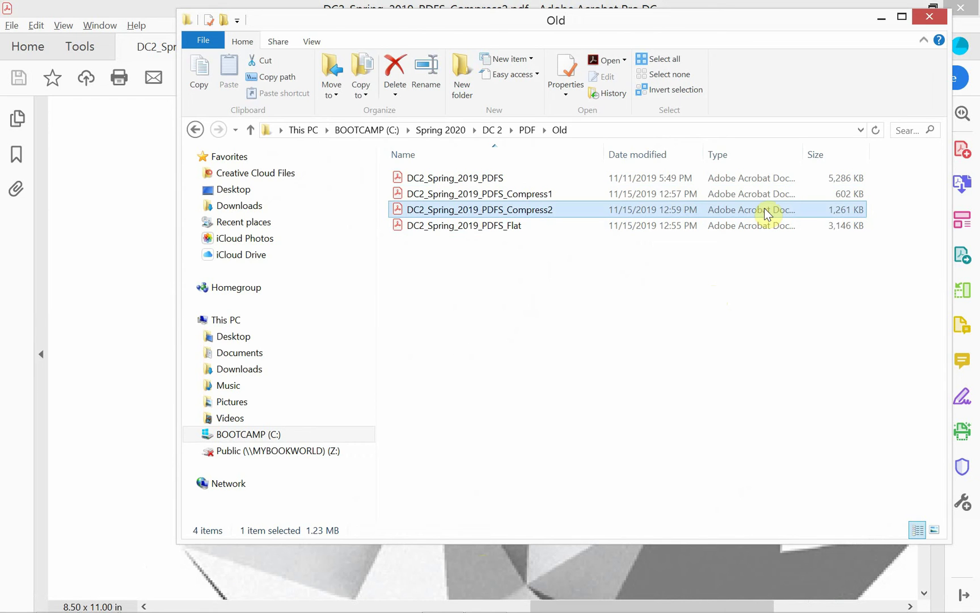